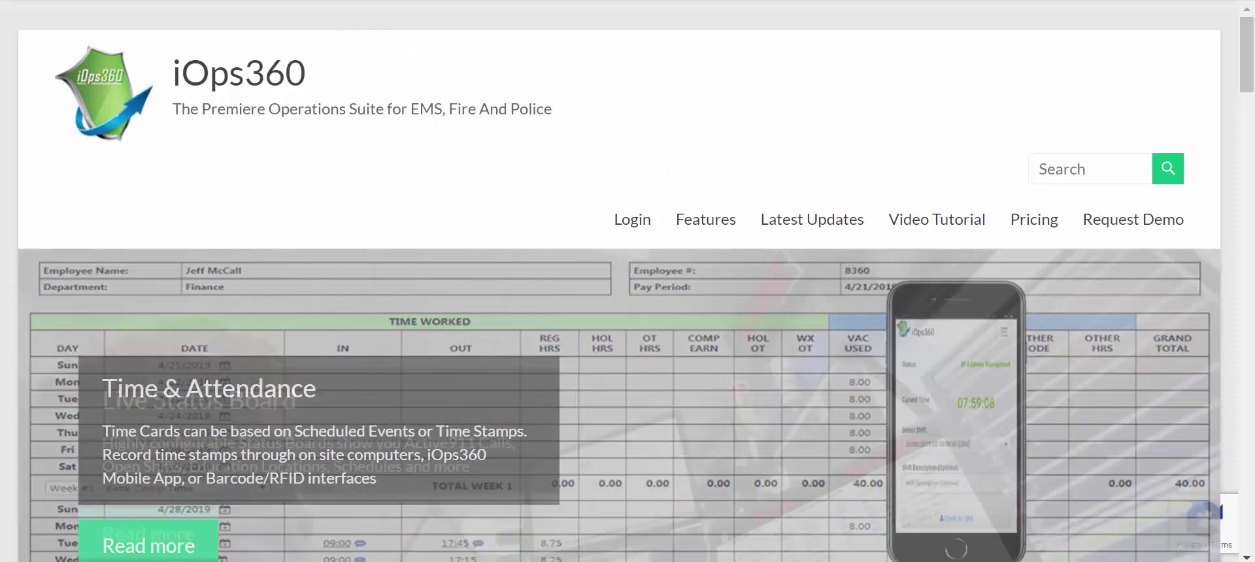
# Log in from the iOps360 site to reach the Air Care dashboard, with Administration as cost center.
pyautogui.click(236, 1)
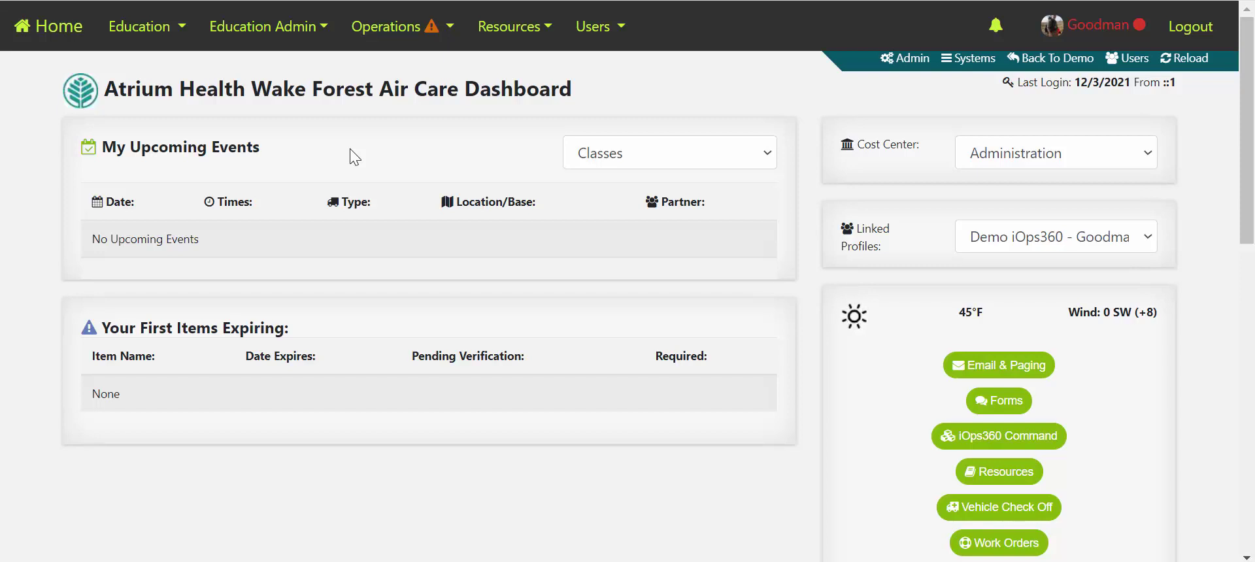
pyautogui.scroll(-3, 361, 154)
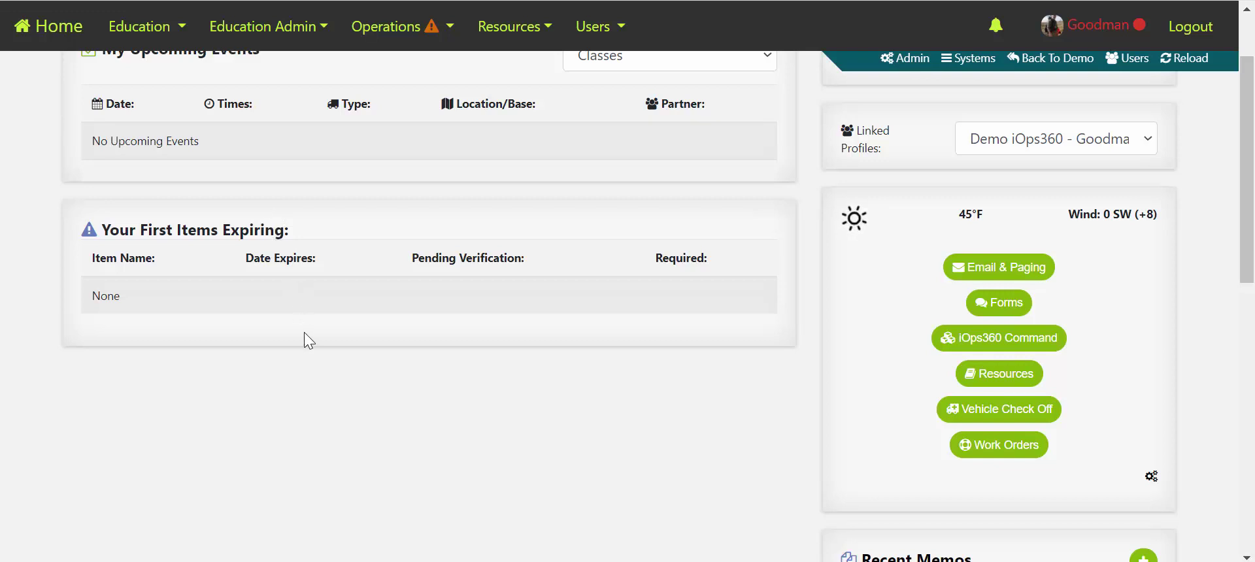
pyautogui.scroll(-8, 304, 334)
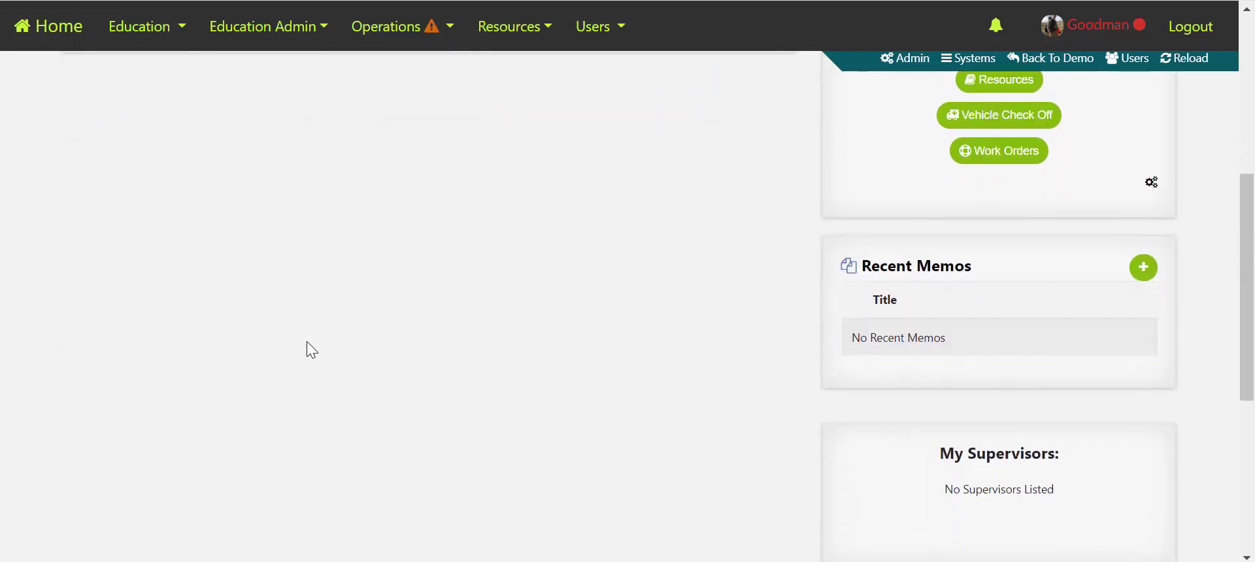
pyautogui.scroll(-2, 307, 341)
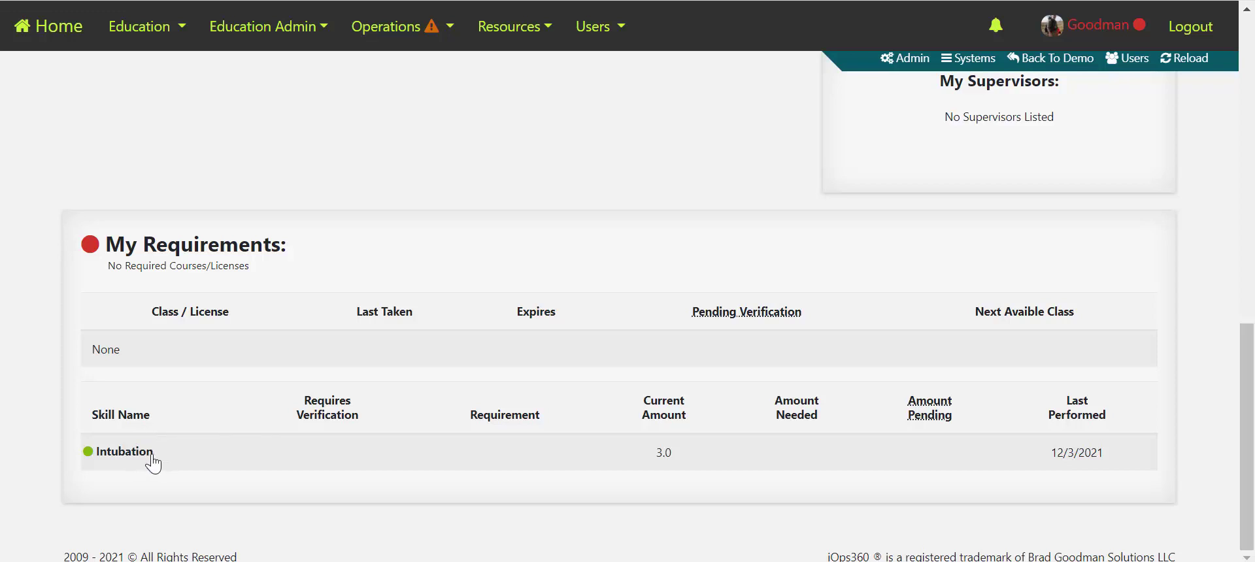
# Open the Monthly Online Education con-ed course and view its 90-minute Hypothermia Quiz, passing at 75%.
pyautogui.click(151, 36)
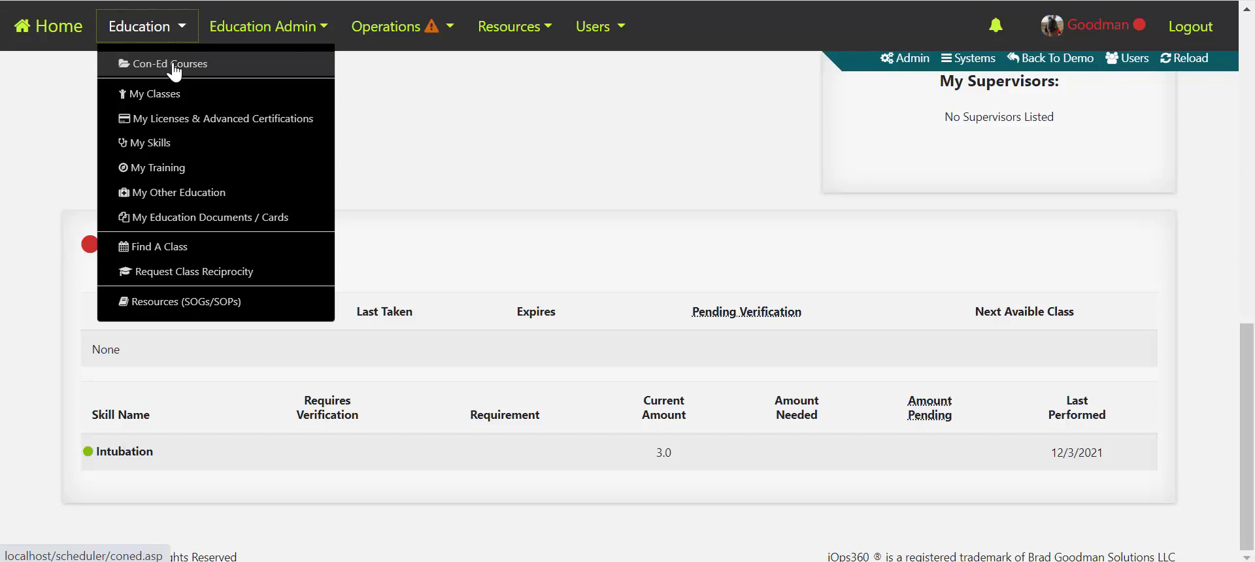
pyautogui.click(173, 65)
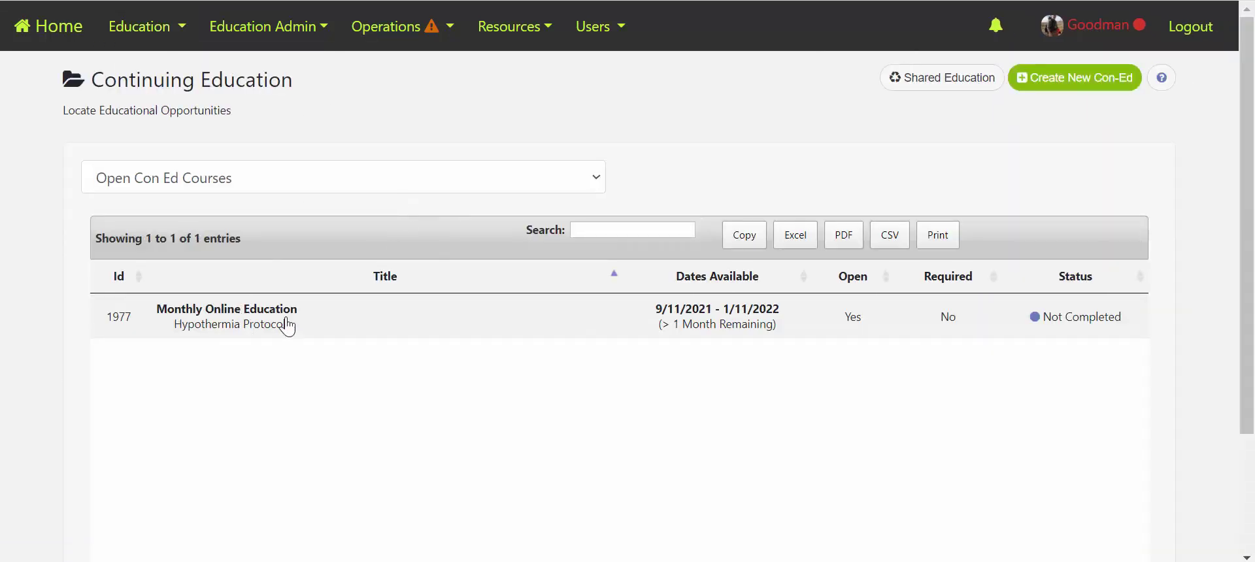
pyautogui.click(231, 323)
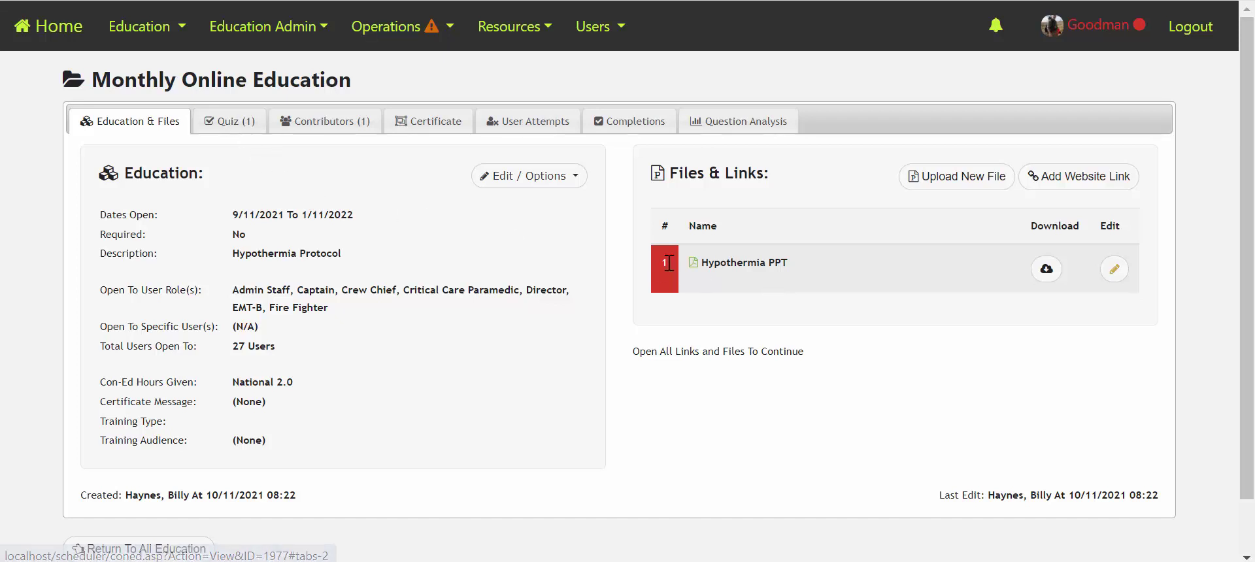
pyautogui.click(226, 127)
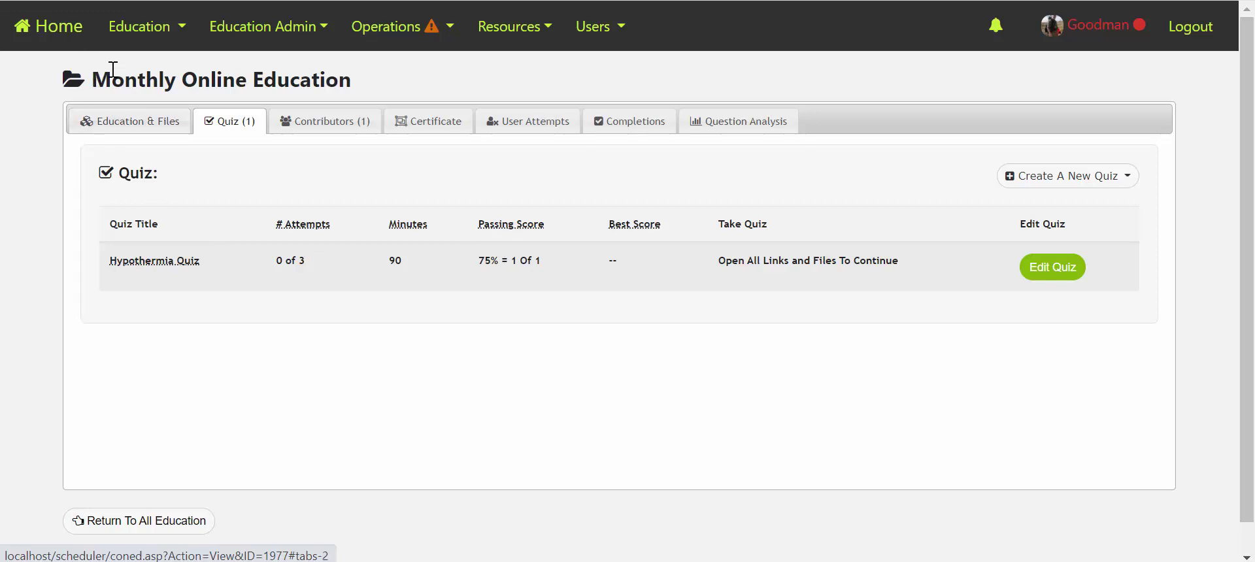
pyautogui.click(142, 31)
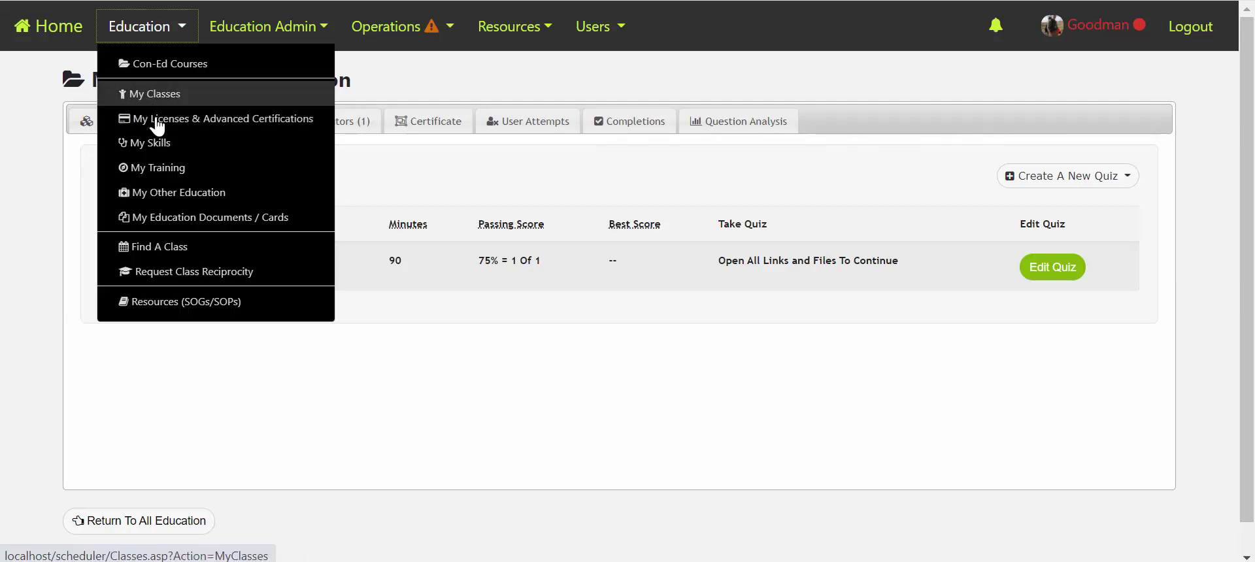
# Open the BLS class on 2/5/2022 at Davidson County Airport, cancelling the sign-up confirmation.
pyautogui.click(169, 249)
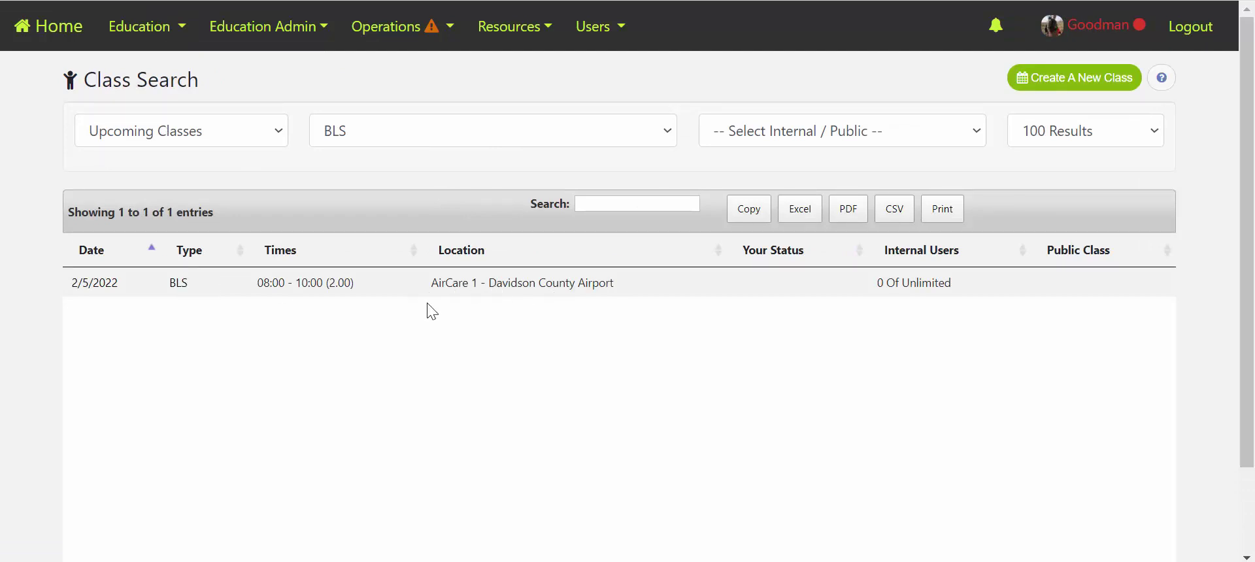
pyautogui.click(364, 131)
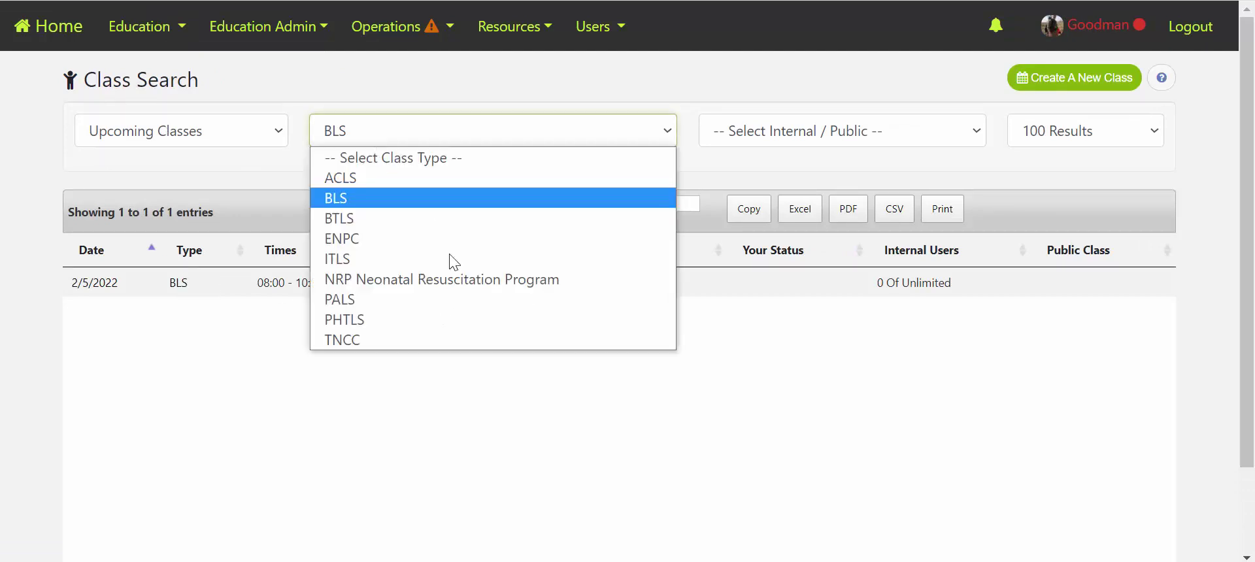
pyautogui.click(388, 397)
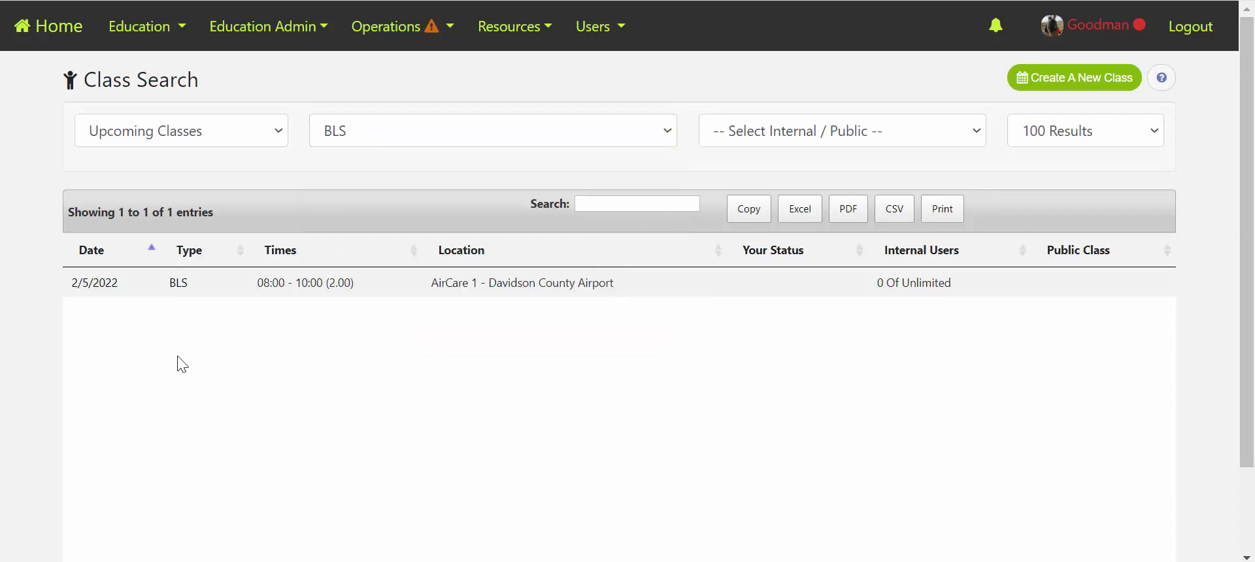
pyautogui.click(300, 287)
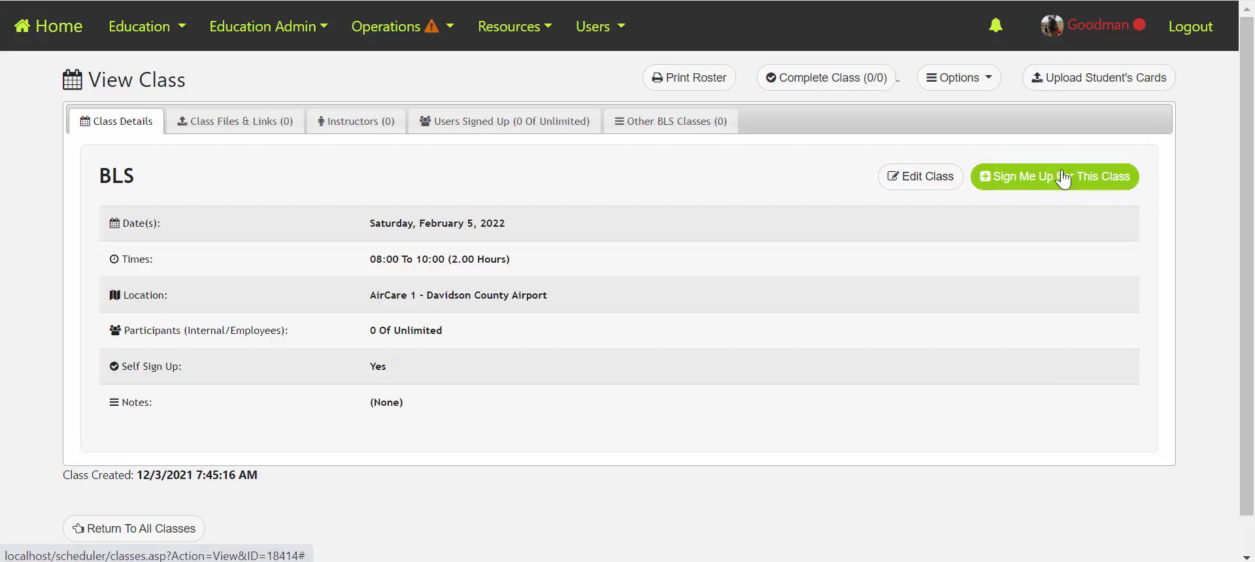
pyautogui.click(1044, 183)
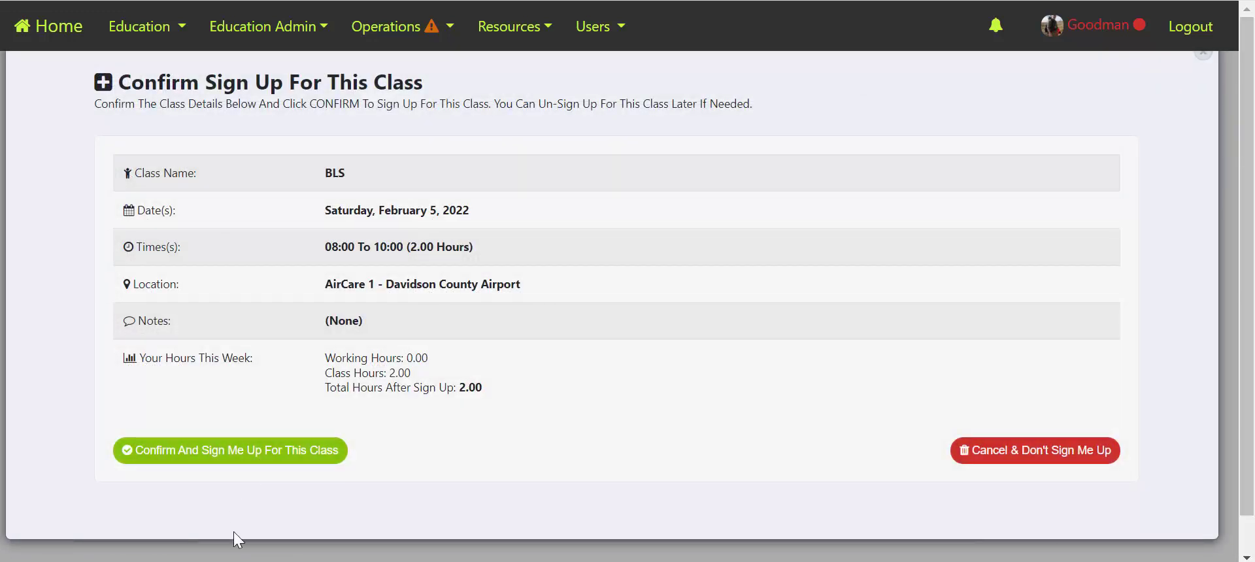
pyautogui.click(234, 551)
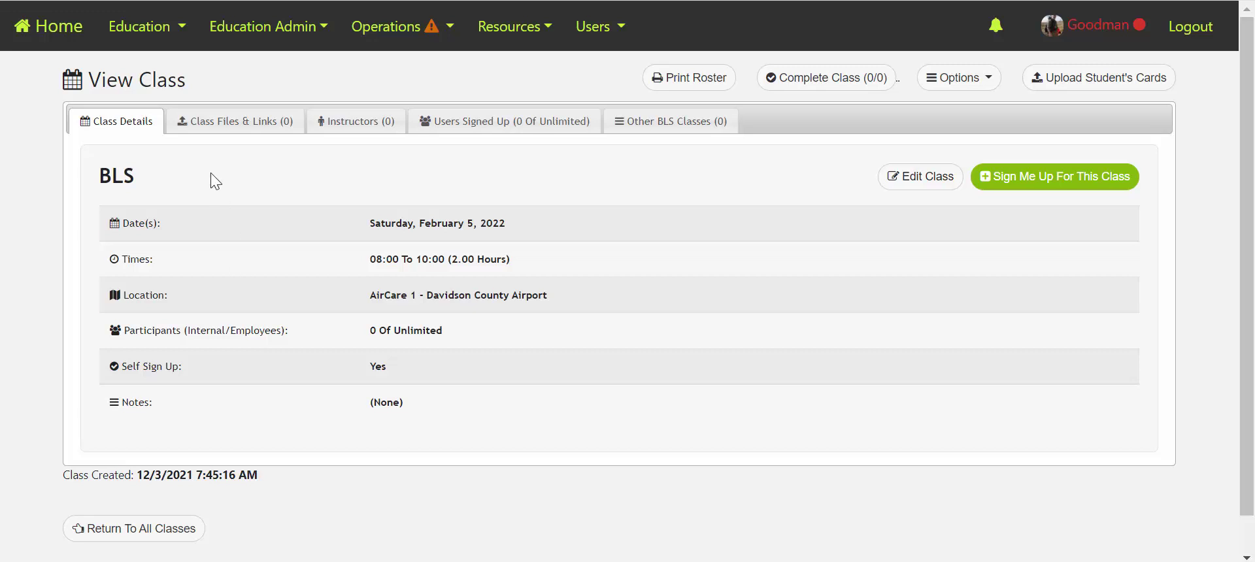
pyautogui.click(182, 42)
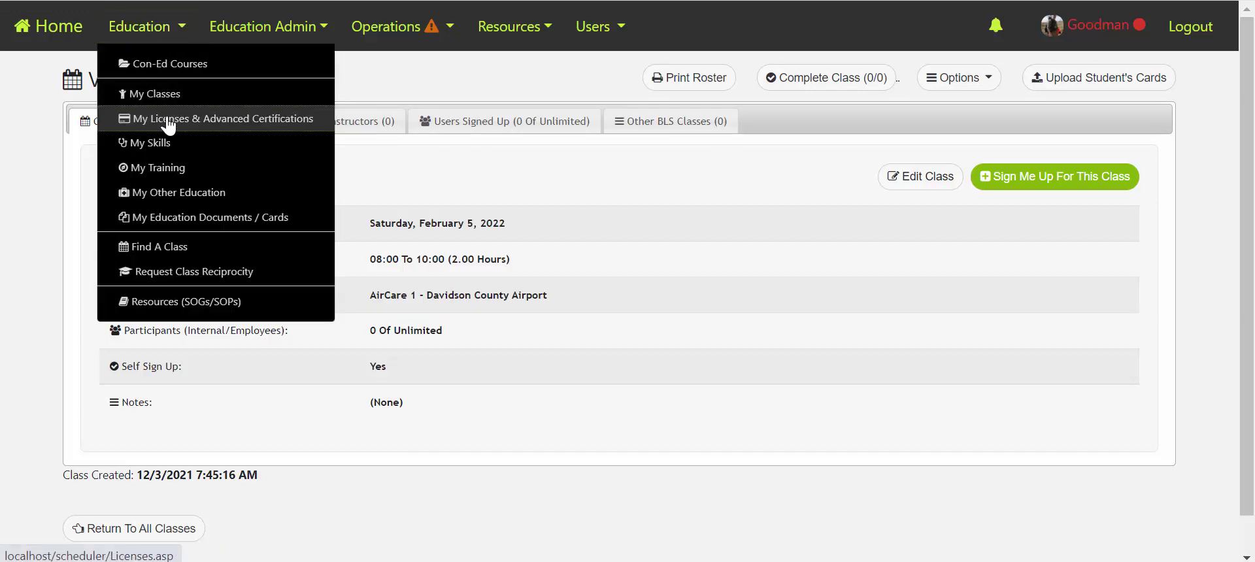
# Create a new license record of type North Carolina EMT-Basic (4 Years) under My Licenses.
pyautogui.click(168, 121)
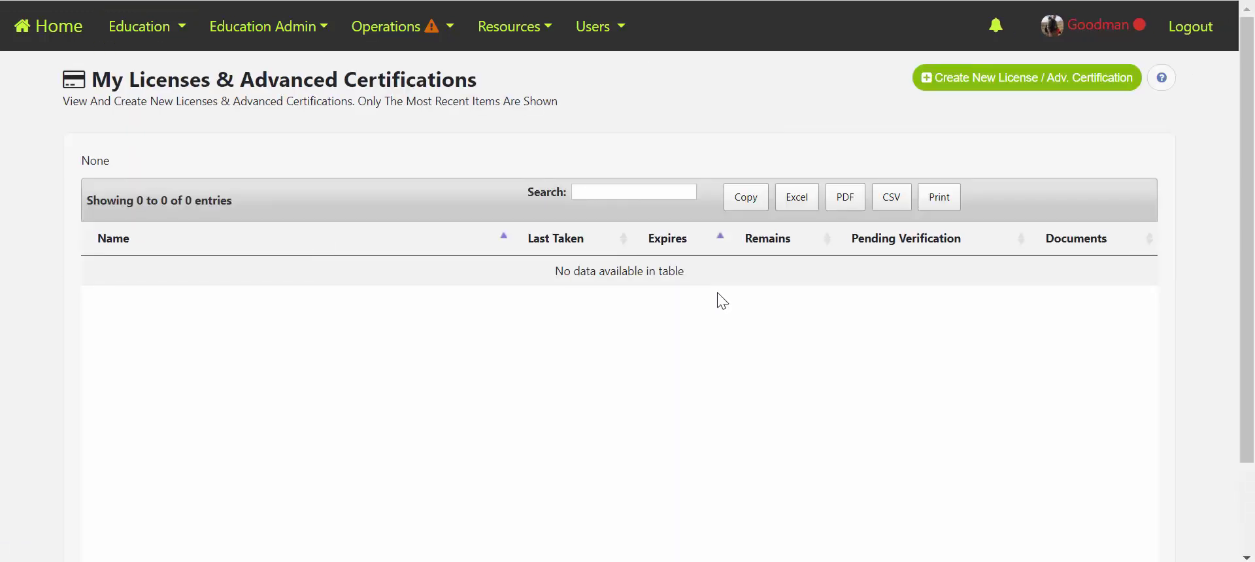
pyautogui.click(997, 84)
pyautogui.click(250, 208)
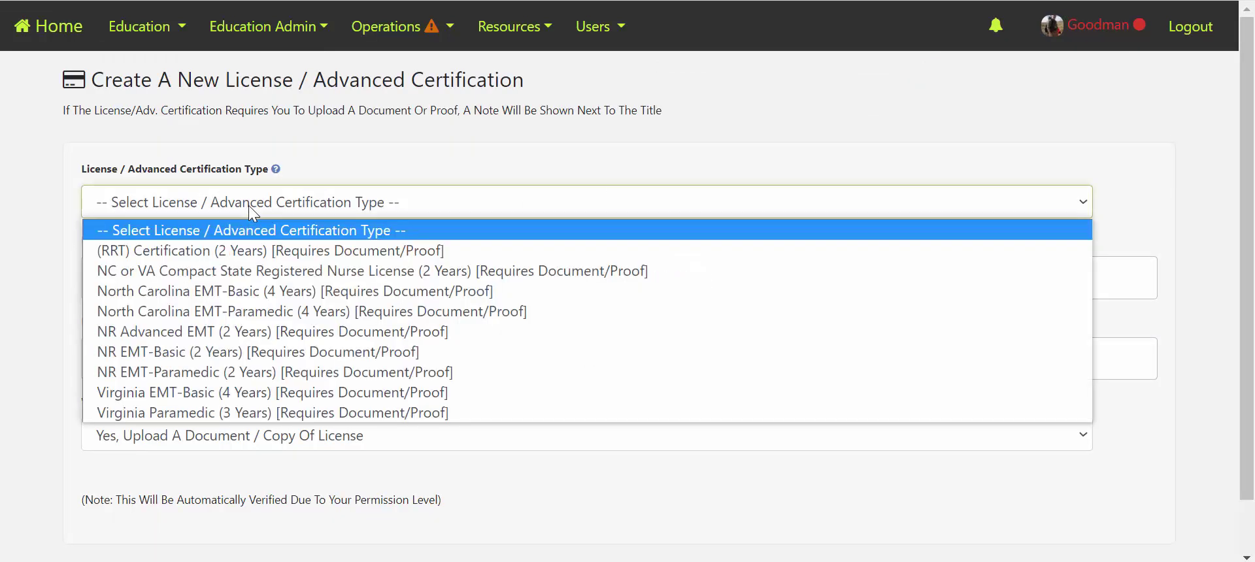
pyautogui.click(240, 292)
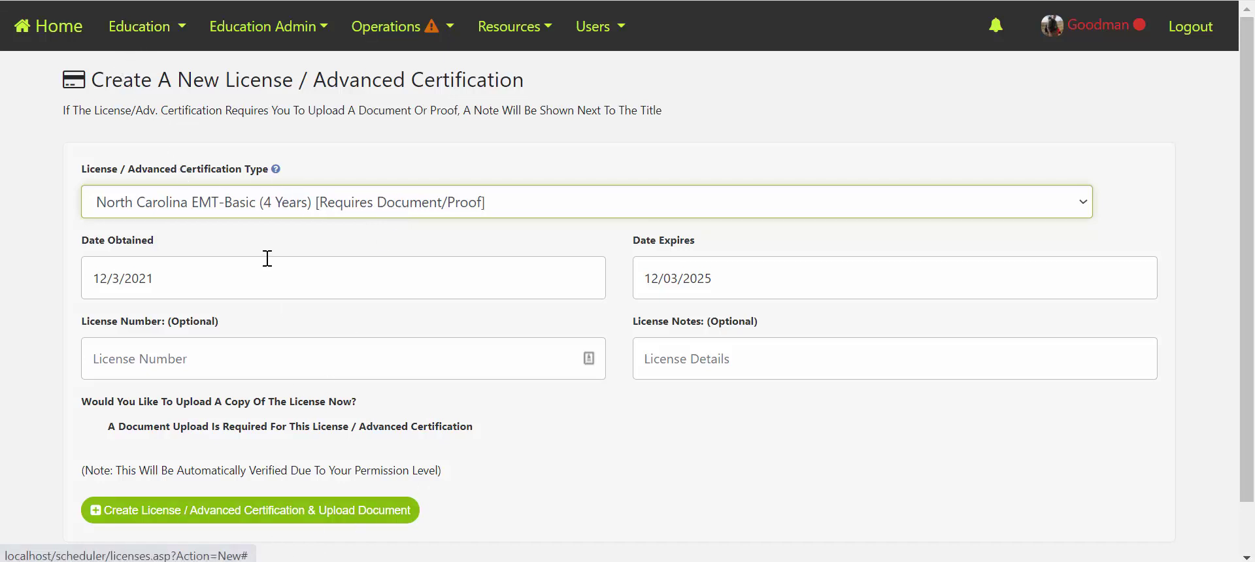
# Start a new skill entry from My Skills with Intubation as the skill type.
pyautogui.click(141, 42)
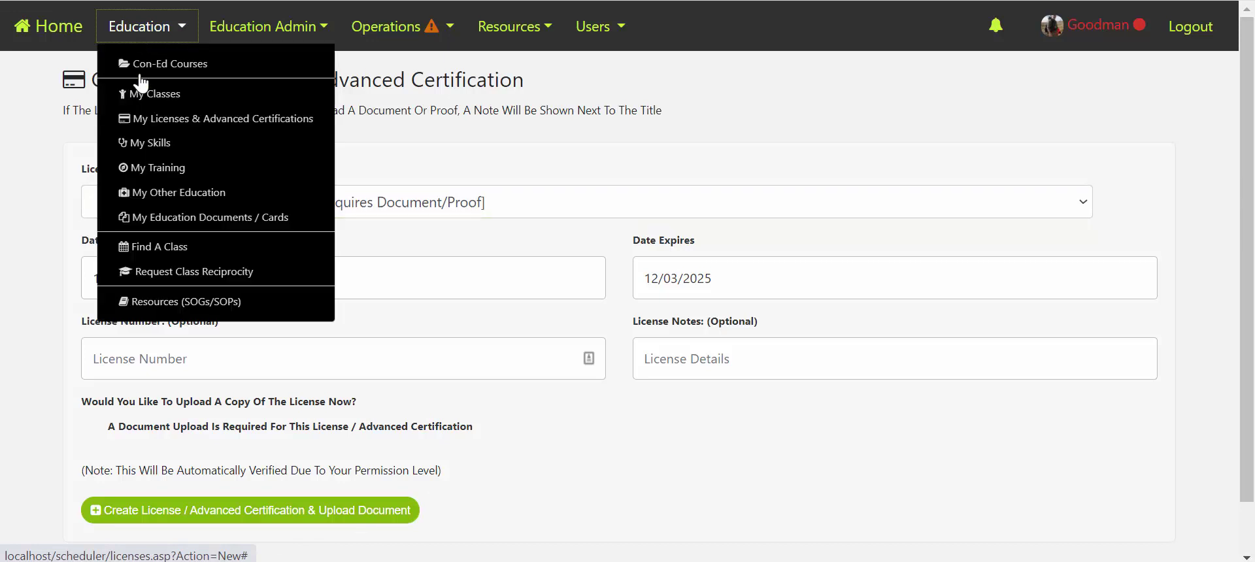
pyautogui.click(164, 148)
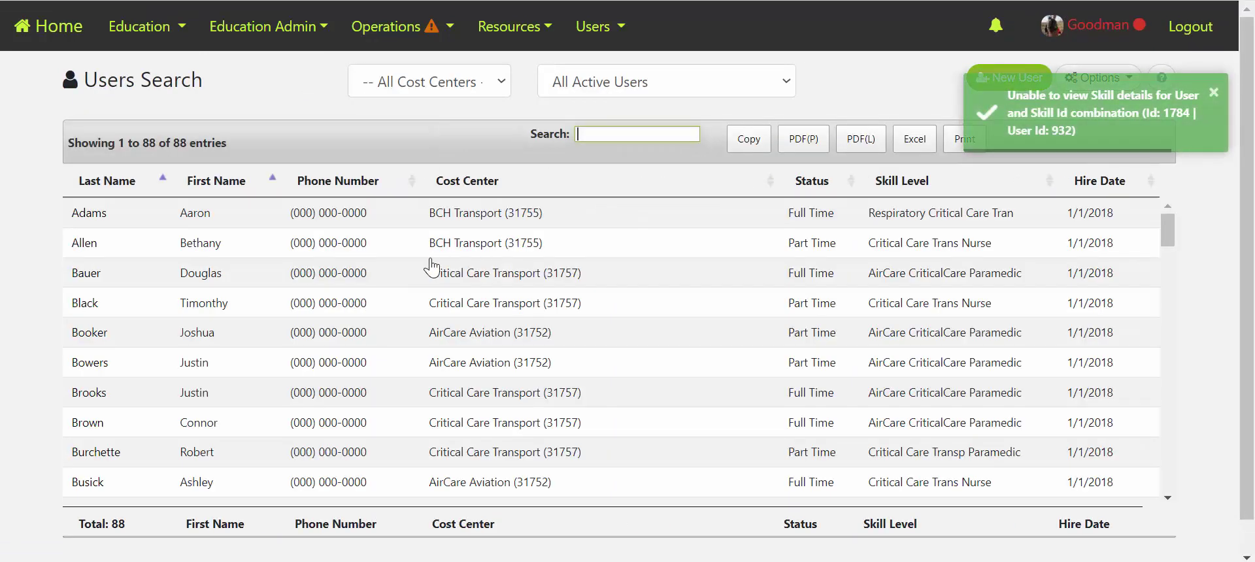
pyautogui.hotkey('alt', 'Left')
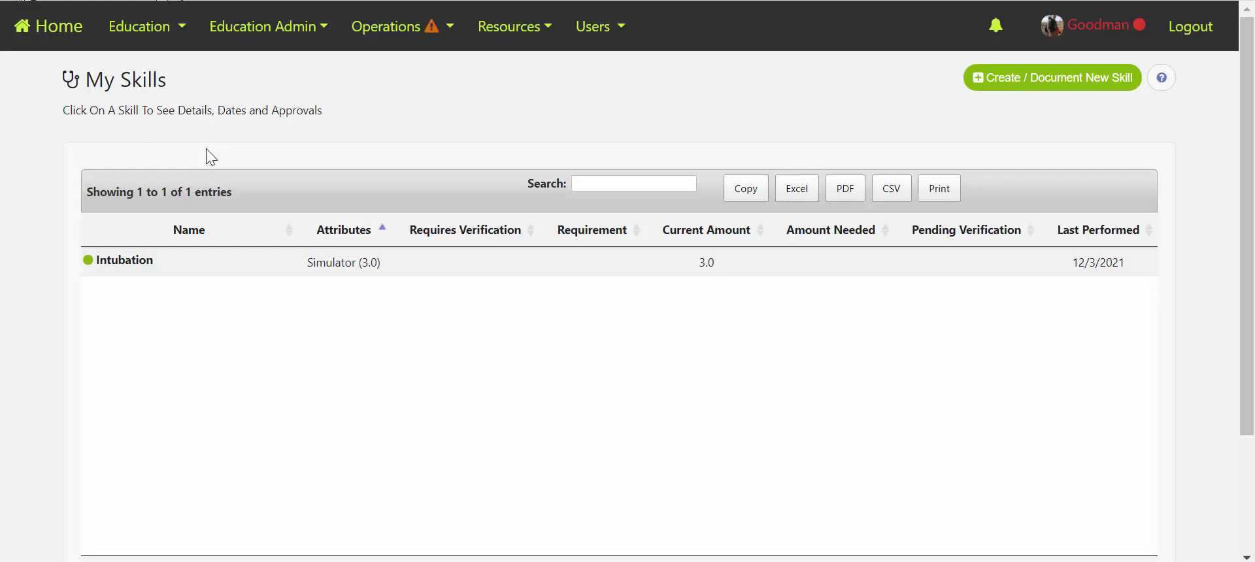
pyautogui.click(1050, 87)
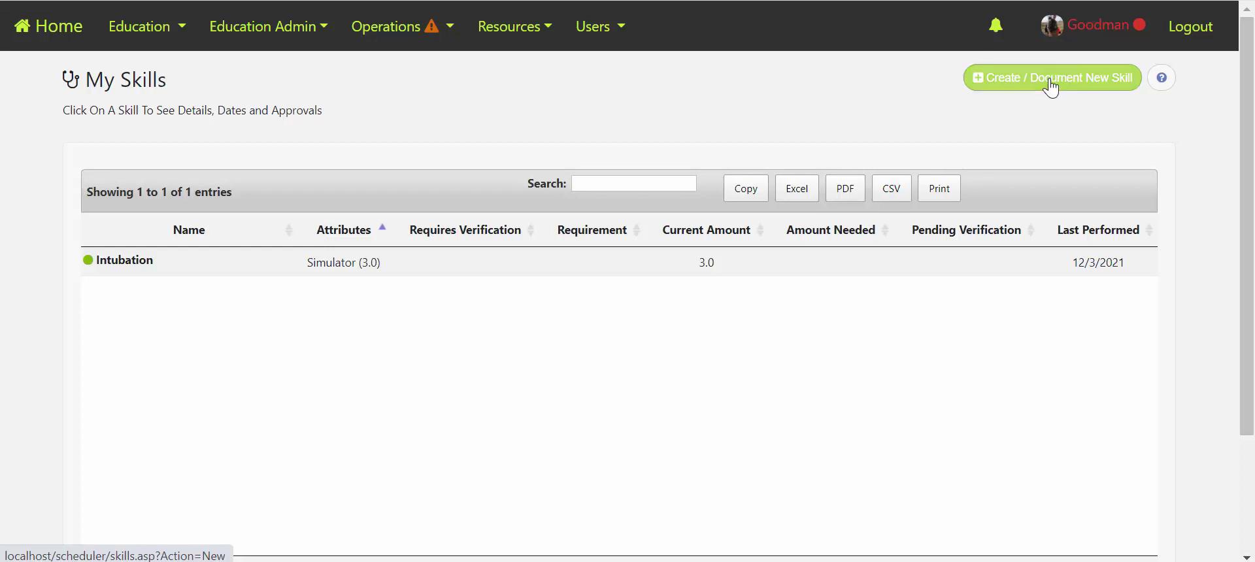
pyautogui.click(151, 263)
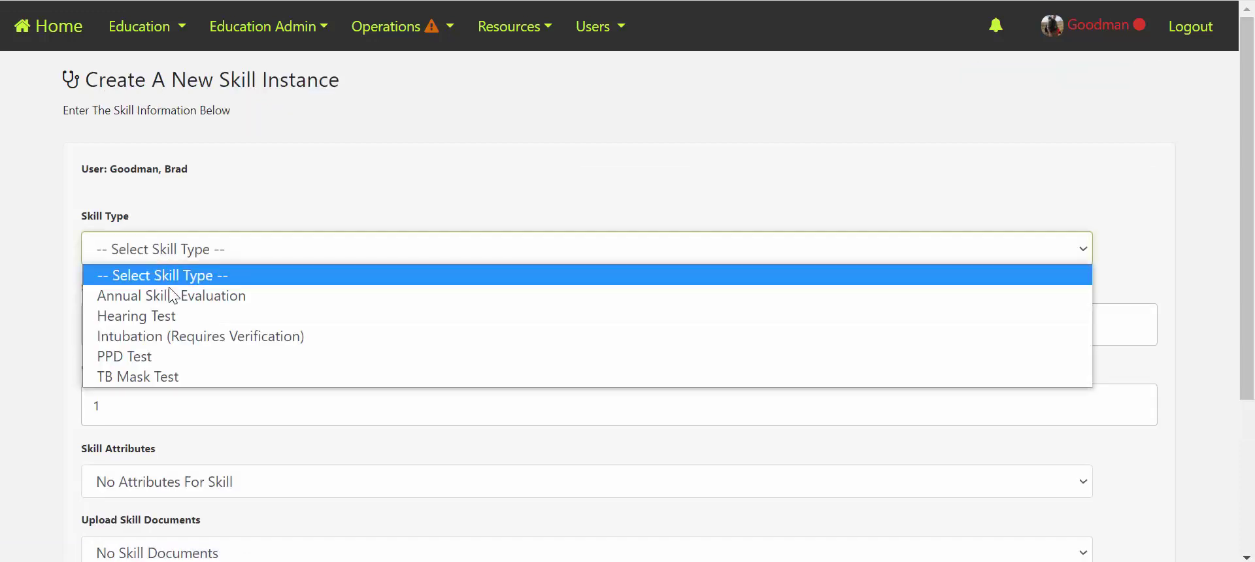
pyautogui.click(172, 336)
# Set the skill attribute to Simulator, attach no skill documents, and return to My Skills.
pyautogui.scroll(-3, 169, 247)
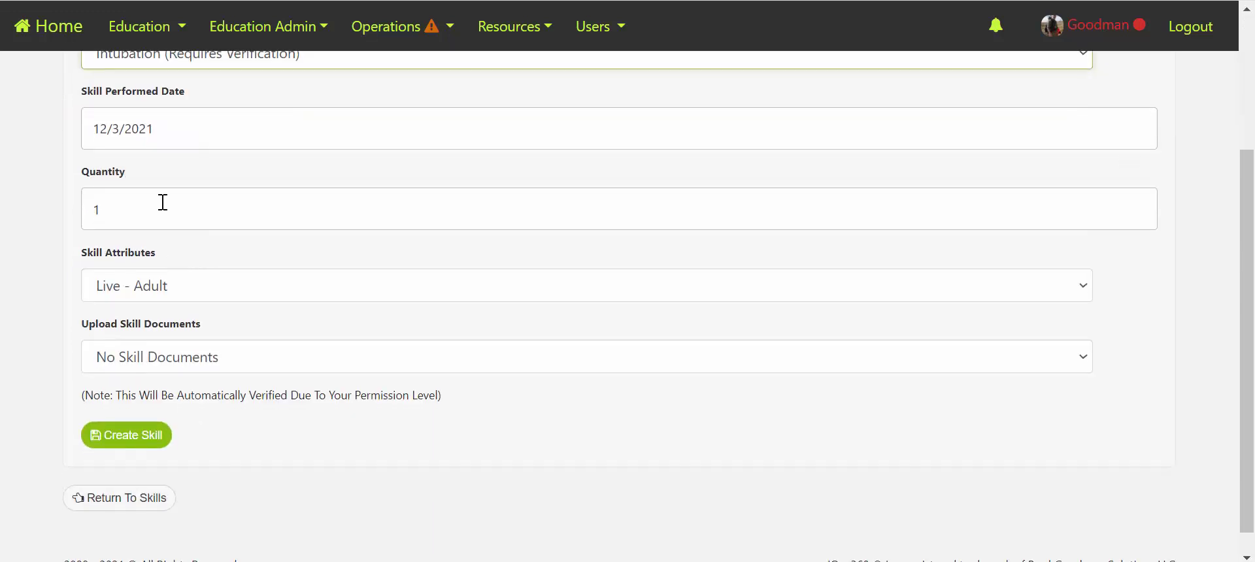
pyautogui.click(172, 288)
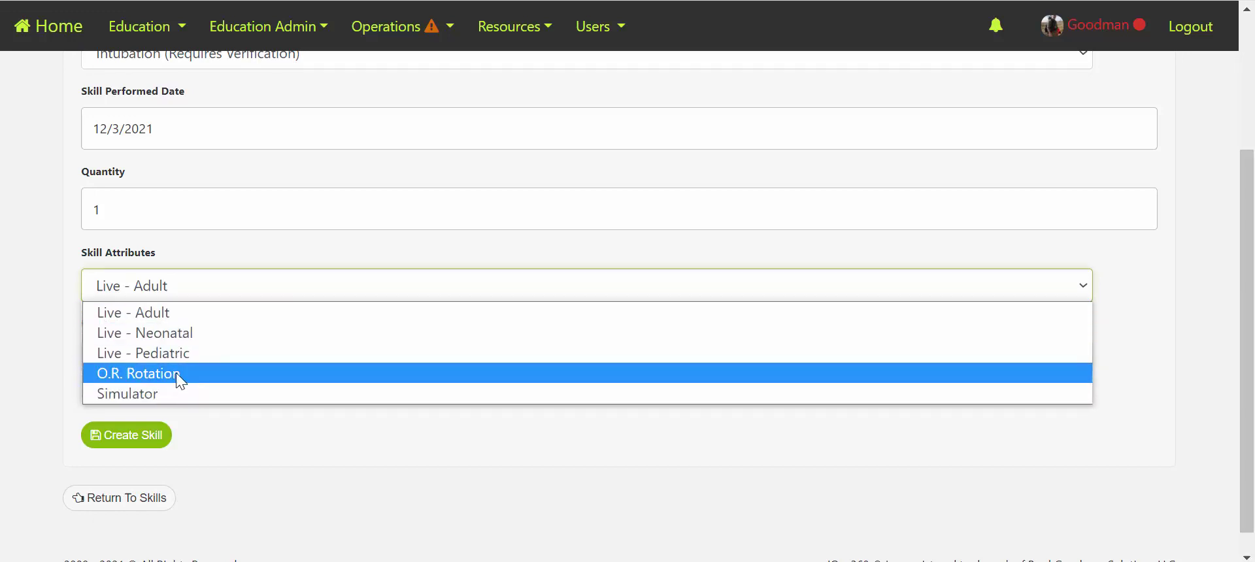
pyautogui.click(143, 391)
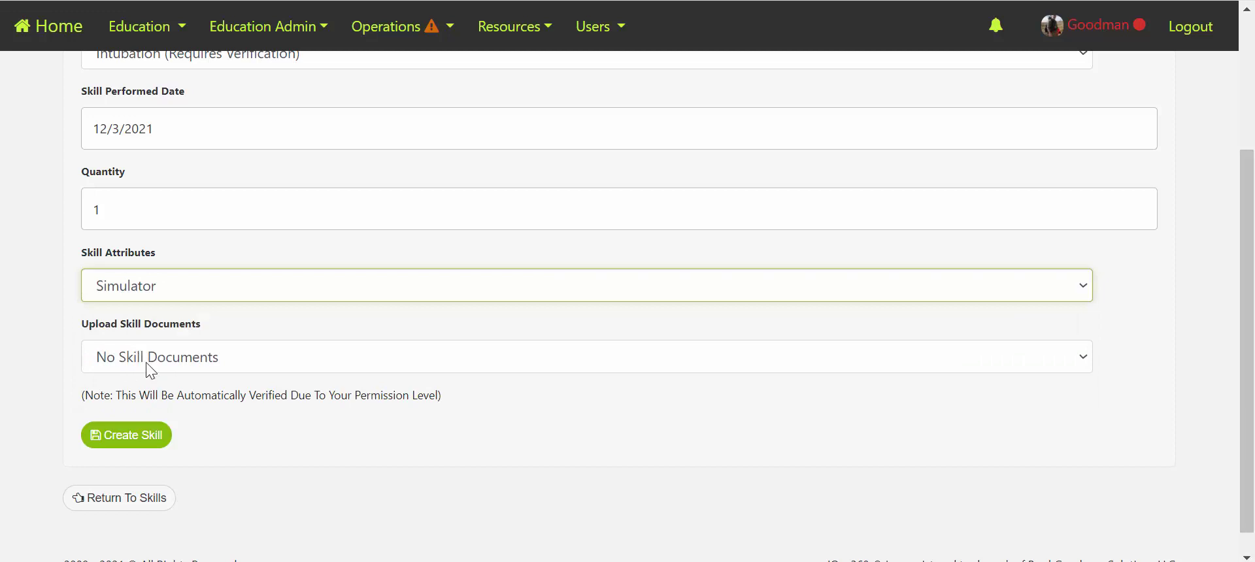
pyautogui.click(152, 366)
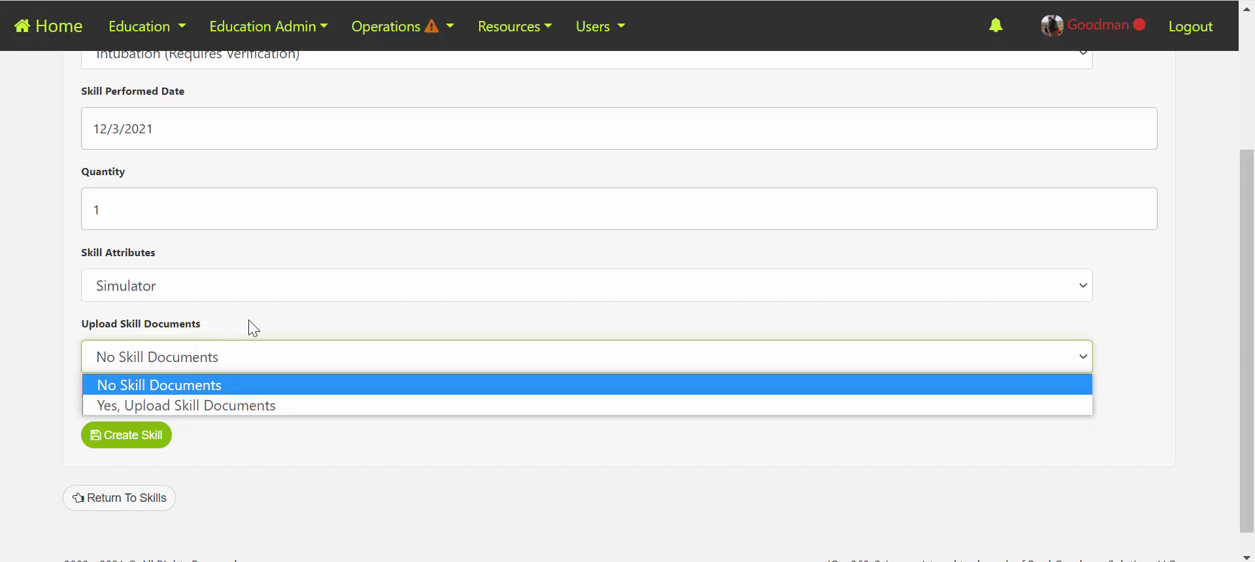
pyautogui.click(214, 363)
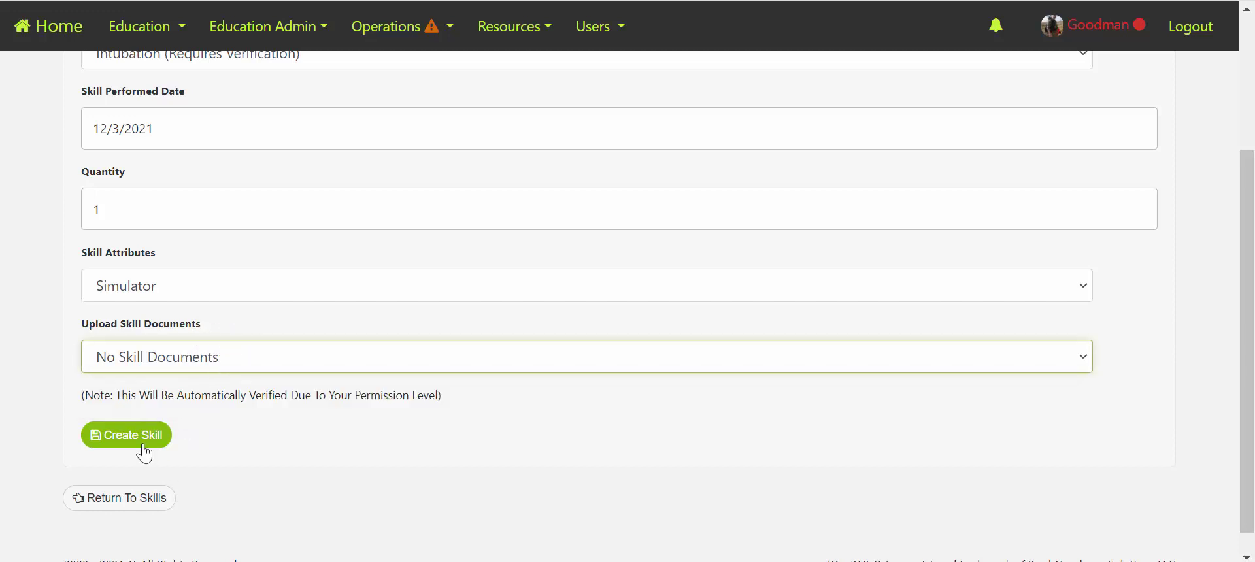
pyautogui.click(146, 500)
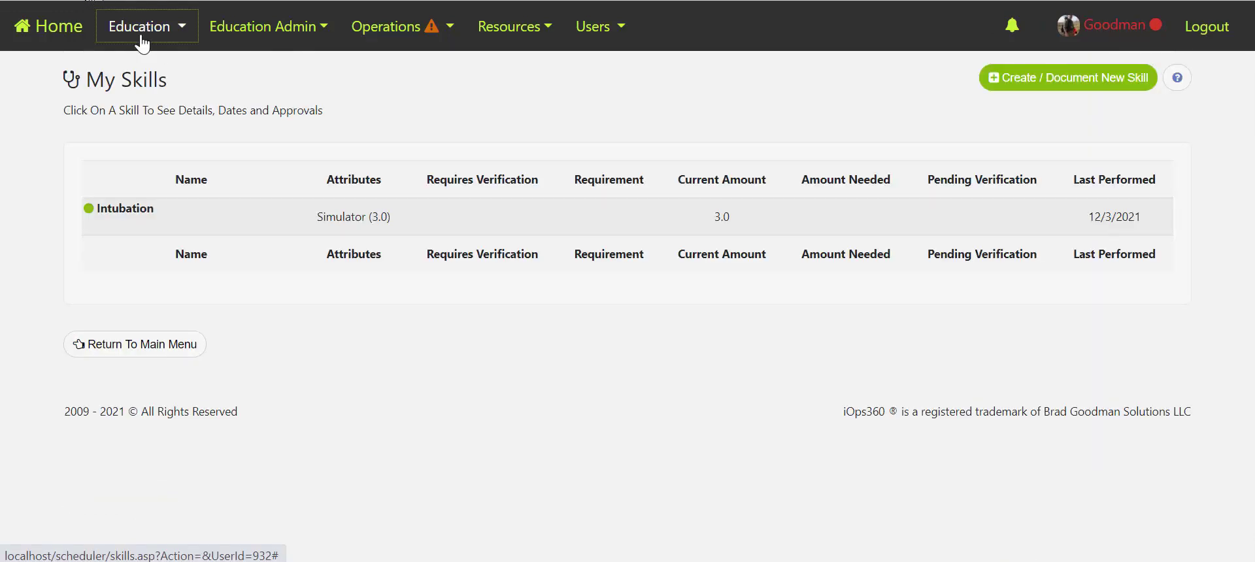
pyautogui.click(142, 43)
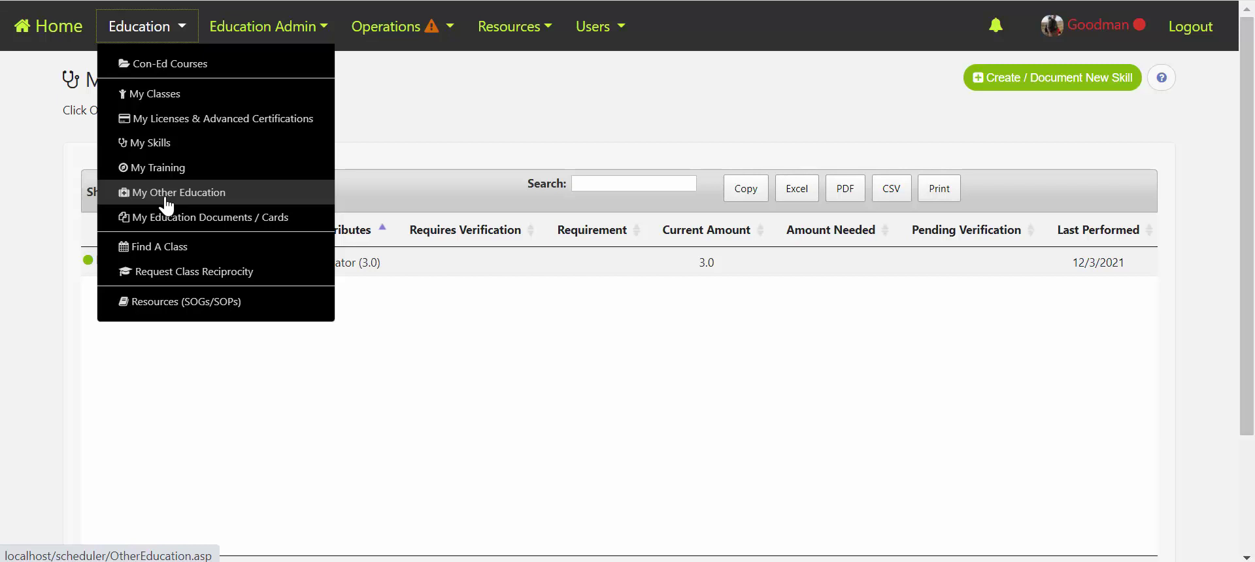
# Open My Education Documents / Cards and expand Licenses / Adv Certifications under By Type.
pyautogui.click(202, 219)
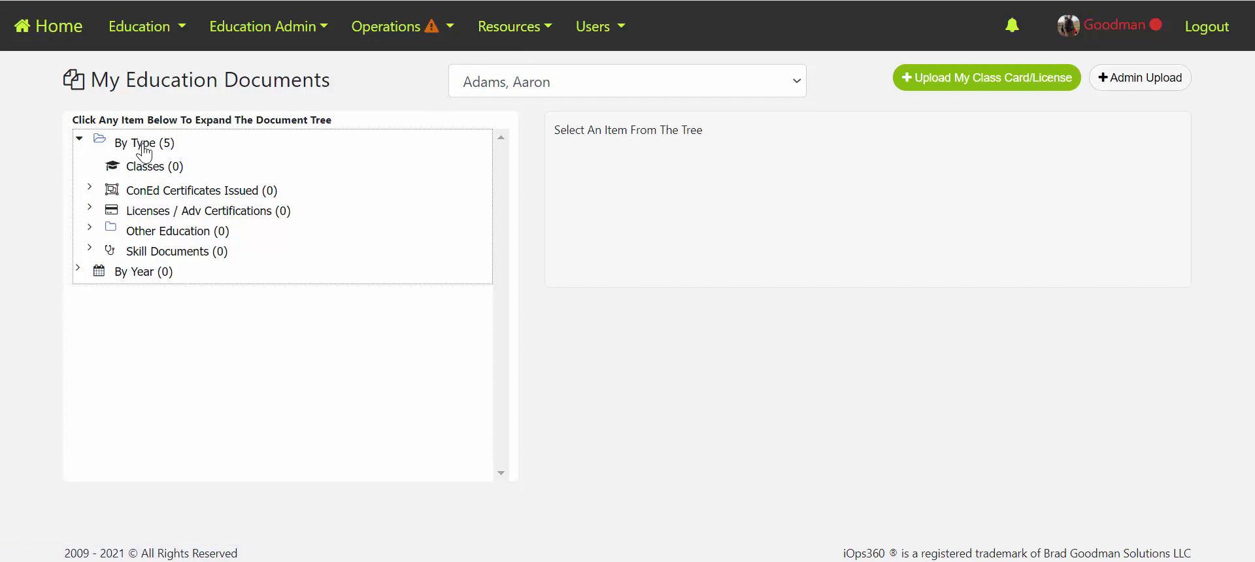
pyautogui.click(80, 140)
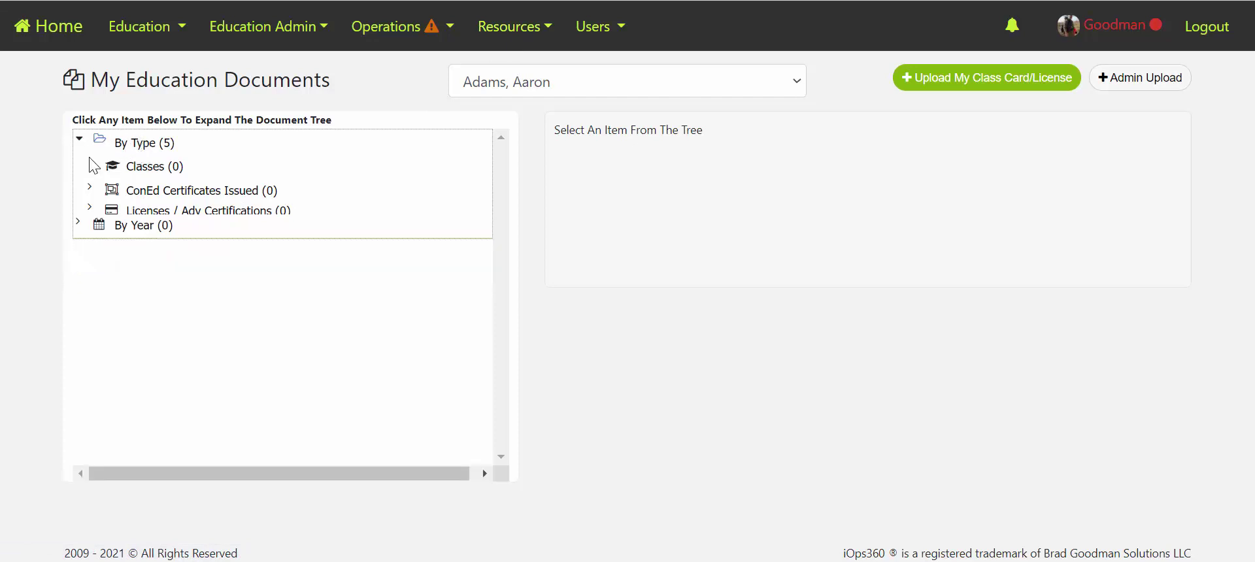
pyautogui.click(79, 139)
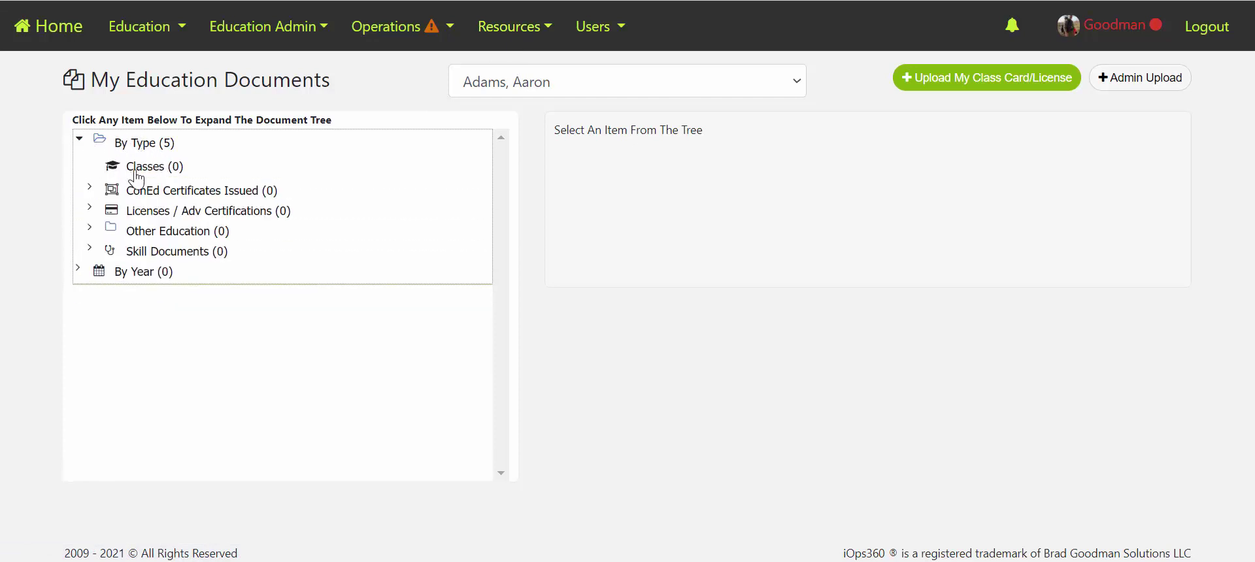
pyautogui.click(91, 207)
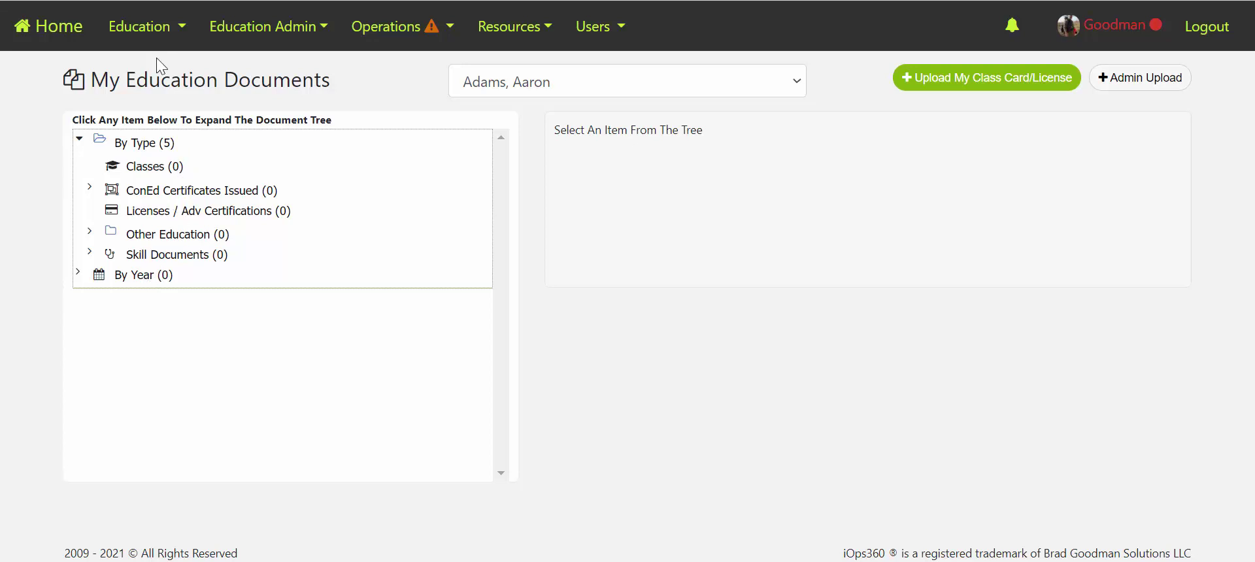
# Open the Education menu in the top navigation bar.
pyautogui.click(149, 39)
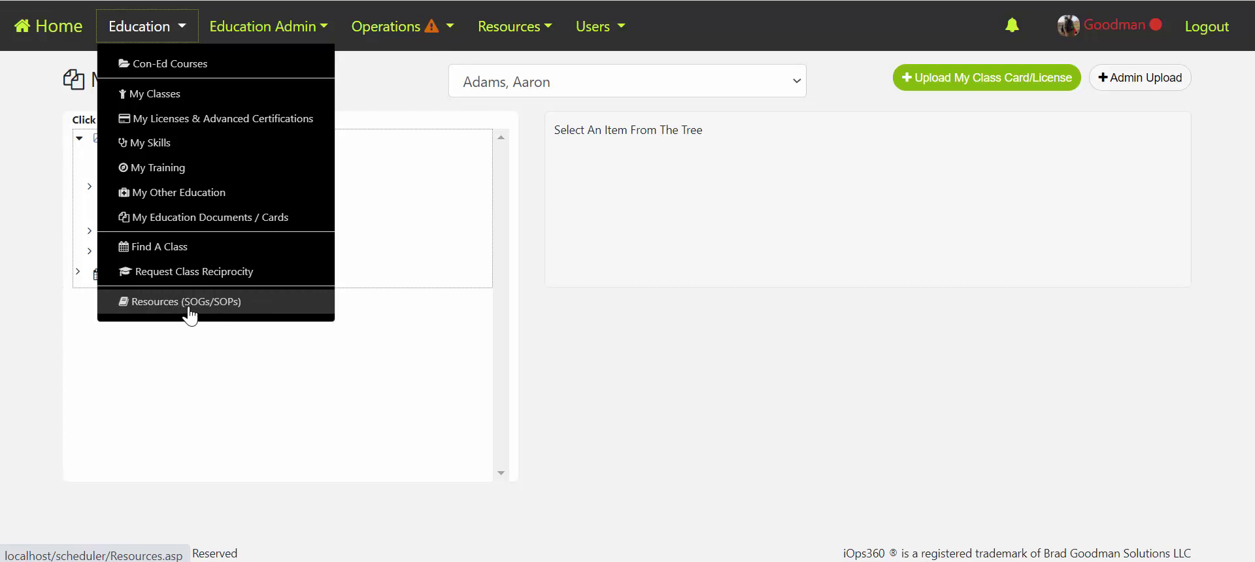
# Open Vehicle Check Off with the 1. Ambulance category and browse its six checklists.
pyautogui.click(398, 26)
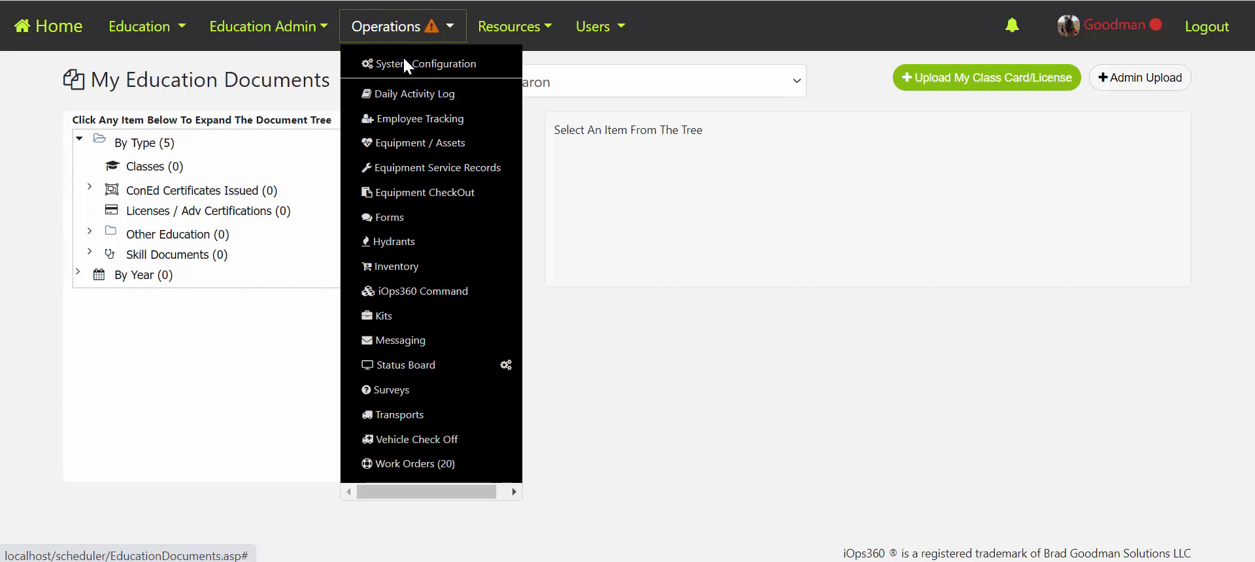
pyautogui.click(438, 451)
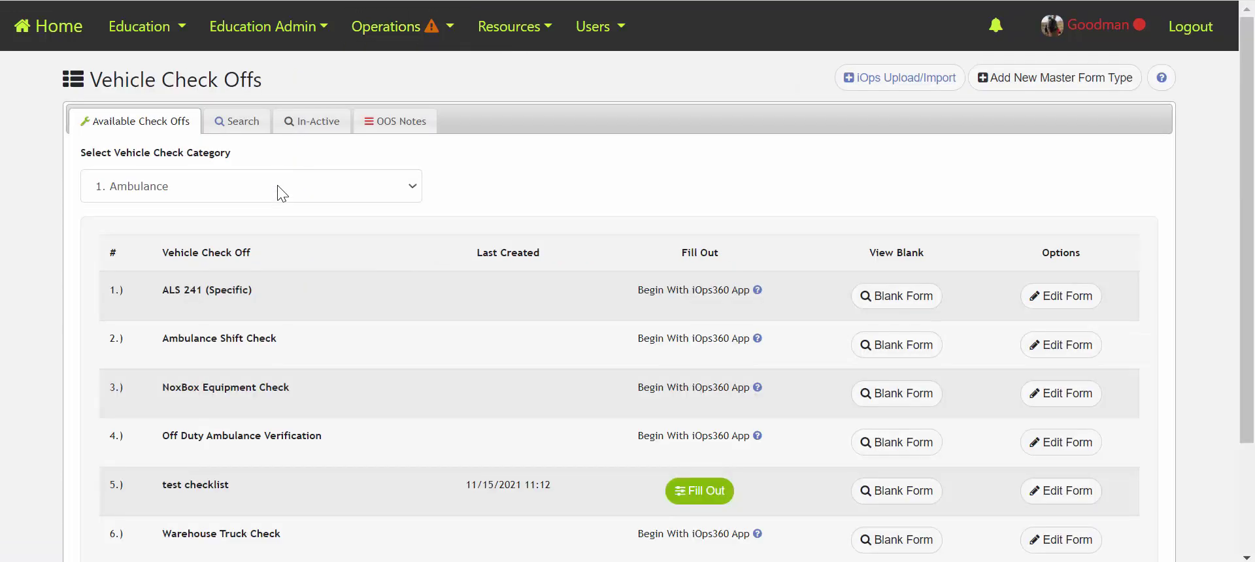
pyautogui.click(277, 186)
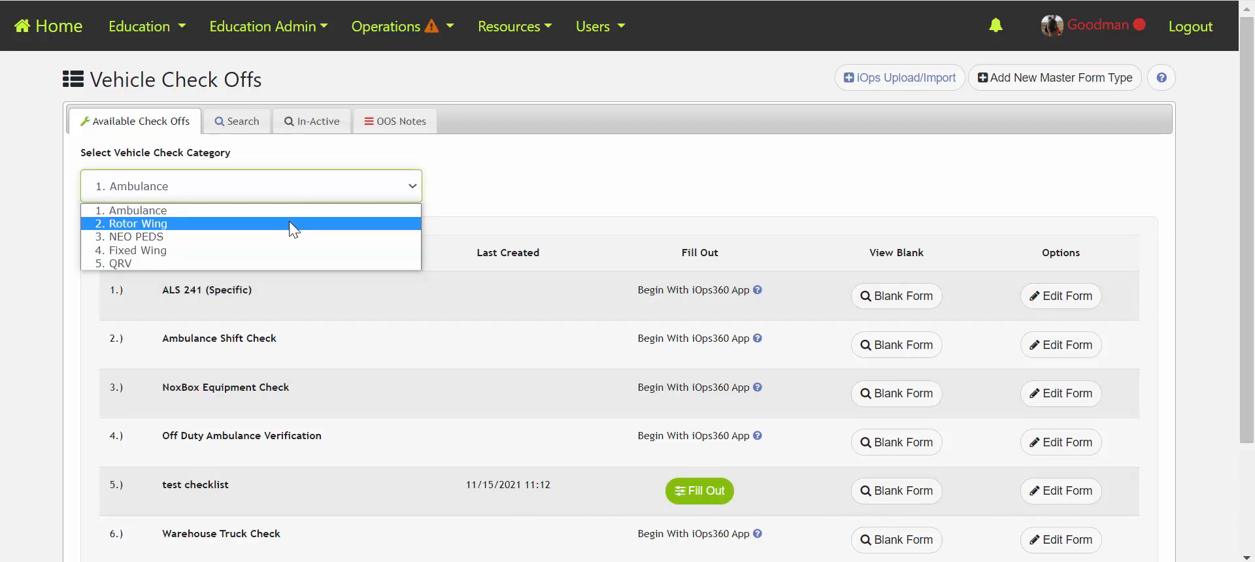
pyautogui.click(495, 210)
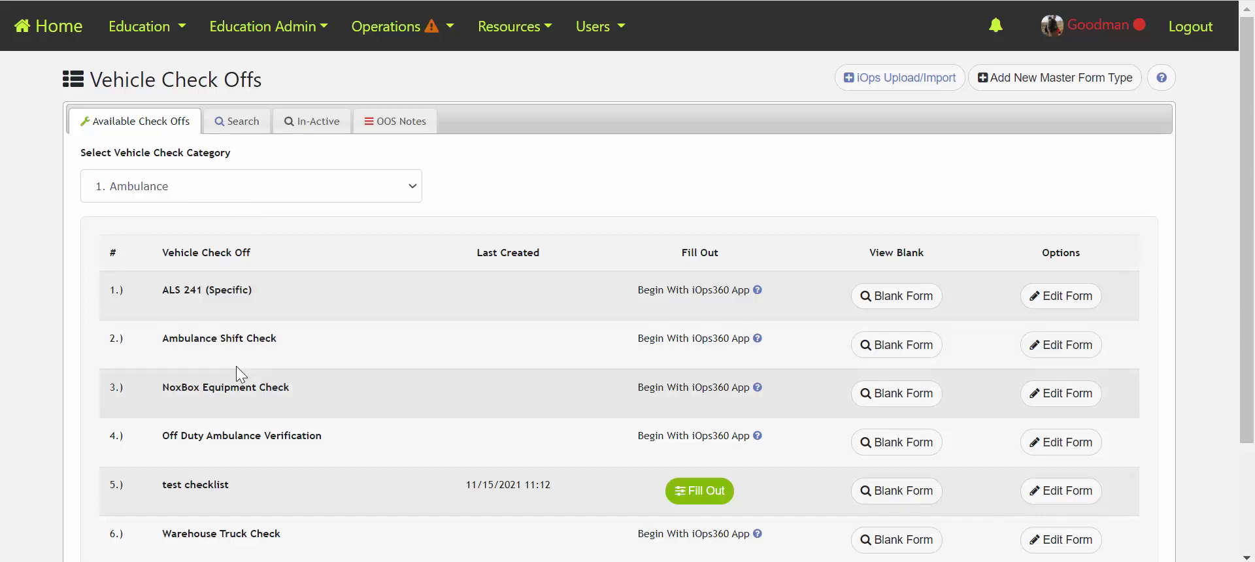
pyautogui.scroll(-1, 305, 353)
pyautogui.scroll(-1, 302, 348)
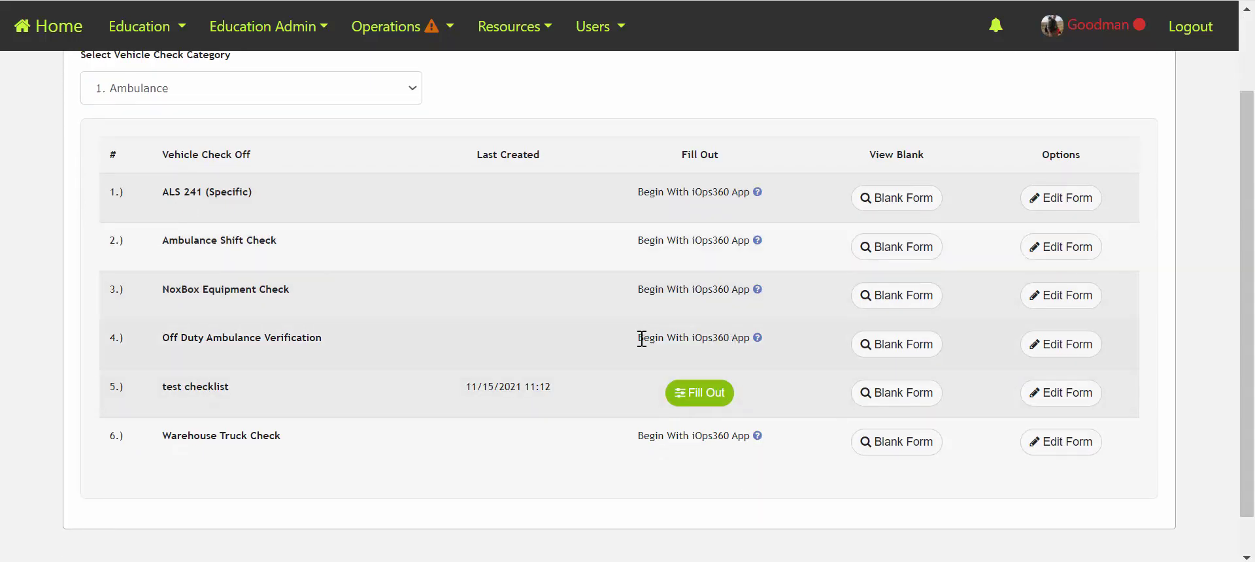
pyautogui.moveTo(638, 339); pyautogui.dragTo(749, 339)
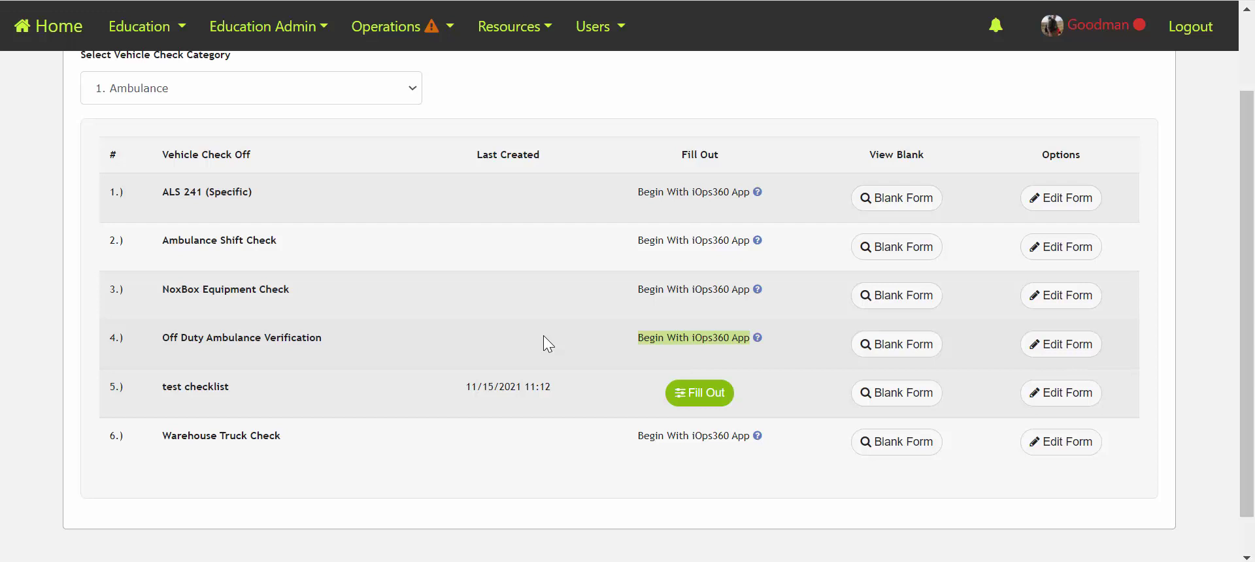
# Fill out test checklist with Shift A, Fuel Level Full, Oil Level 1/4, and Transmission Fluid ticked.
pyautogui.click(705, 407)
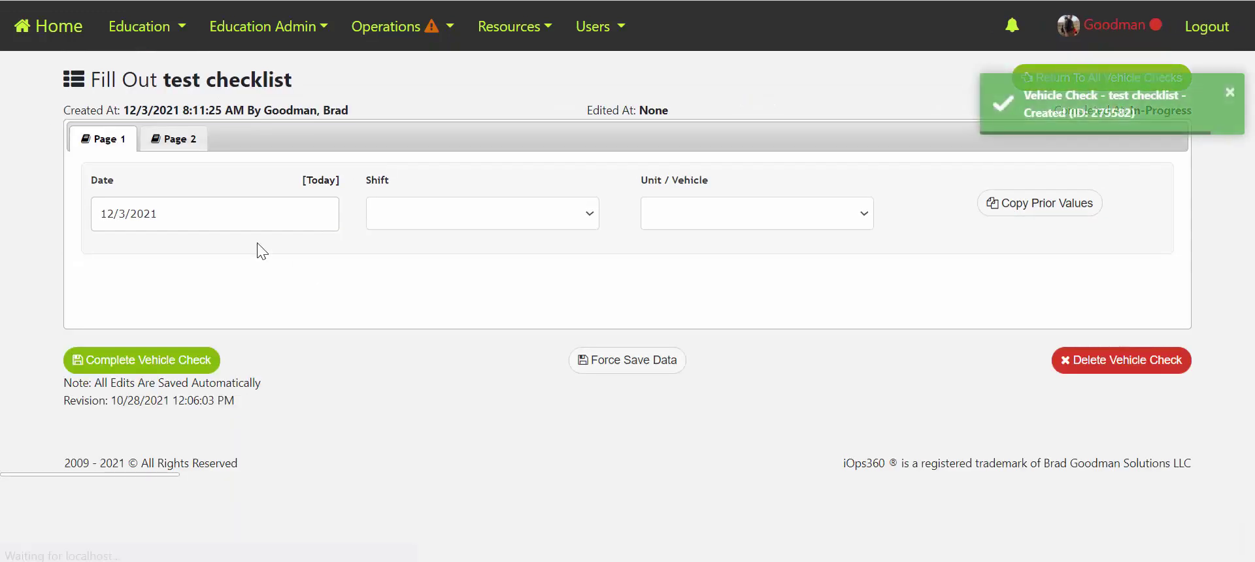
pyautogui.click(506, 222)
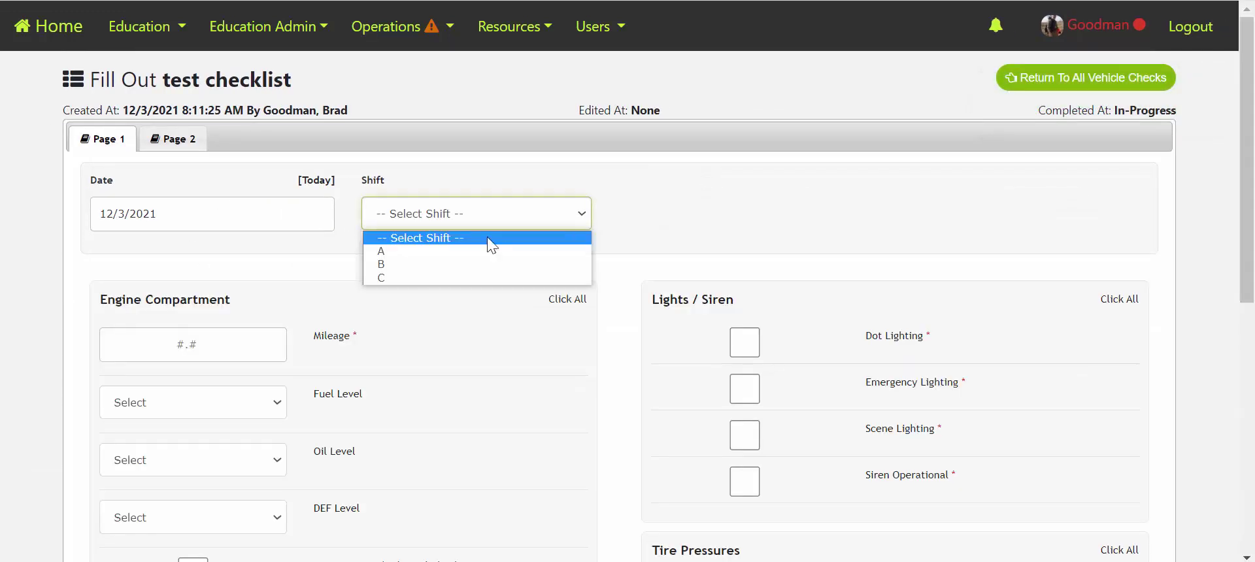
pyautogui.click(482, 251)
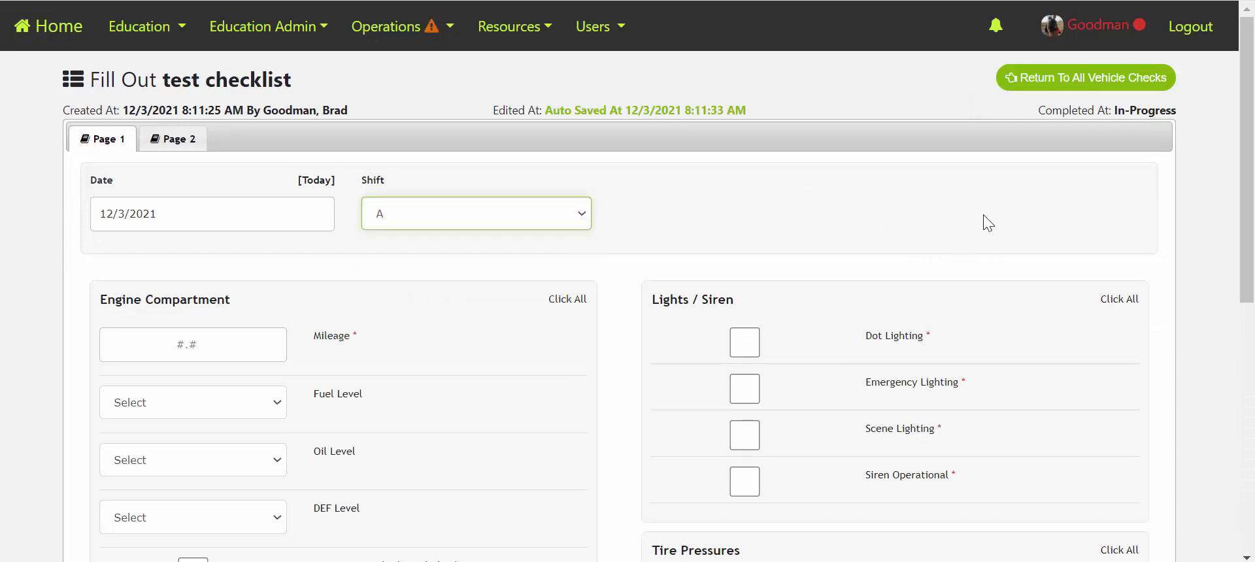
pyautogui.scroll(-1, 523, 264)
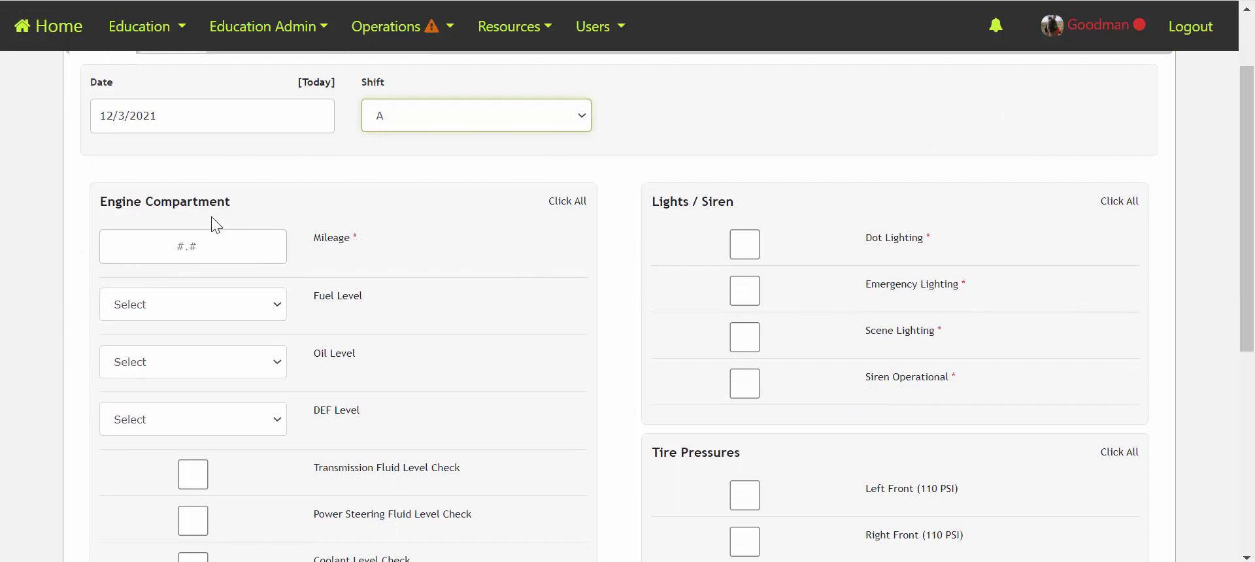
pyautogui.scroll(1, 248, 224)
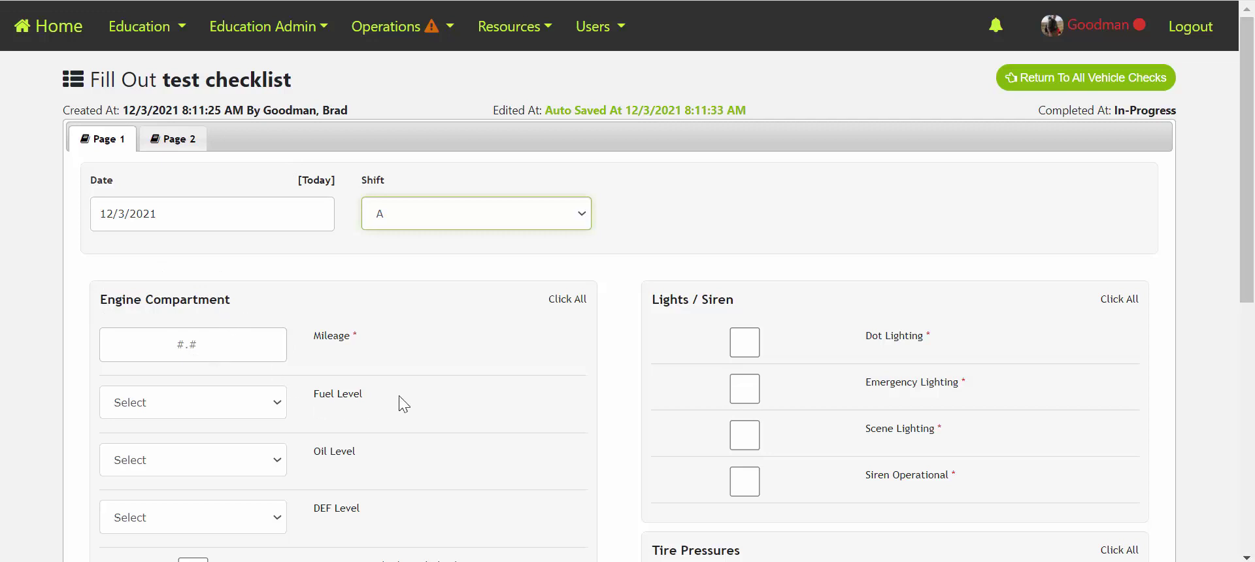
pyautogui.scroll(-1, 463, 370)
pyautogui.click(170, 307)
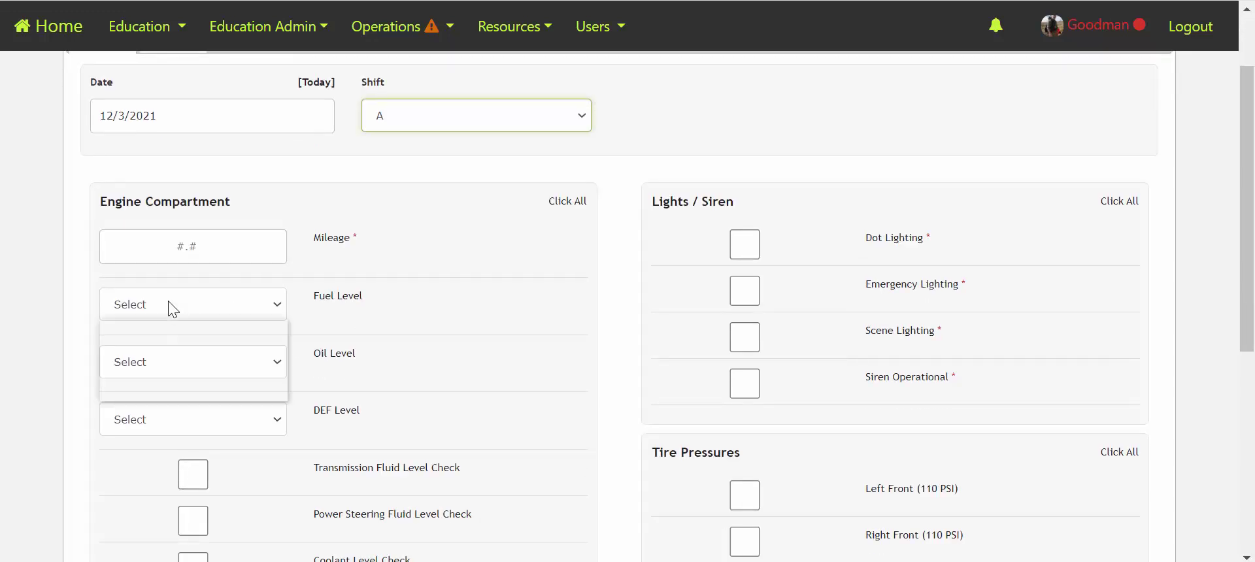
pyautogui.click(187, 390)
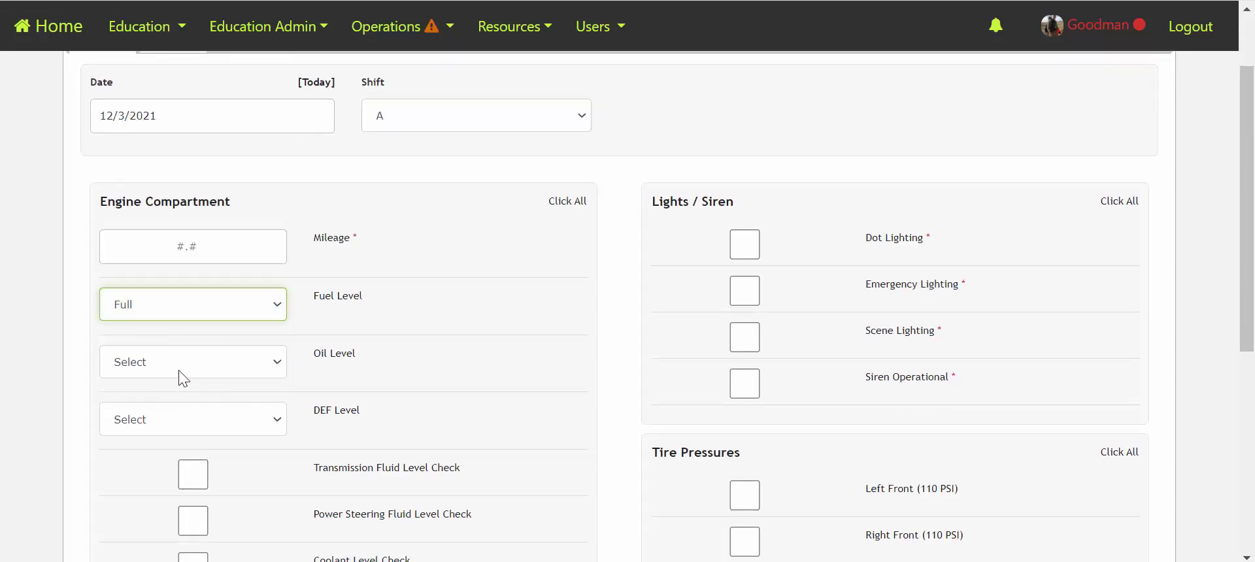
pyautogui.click(264, 368)
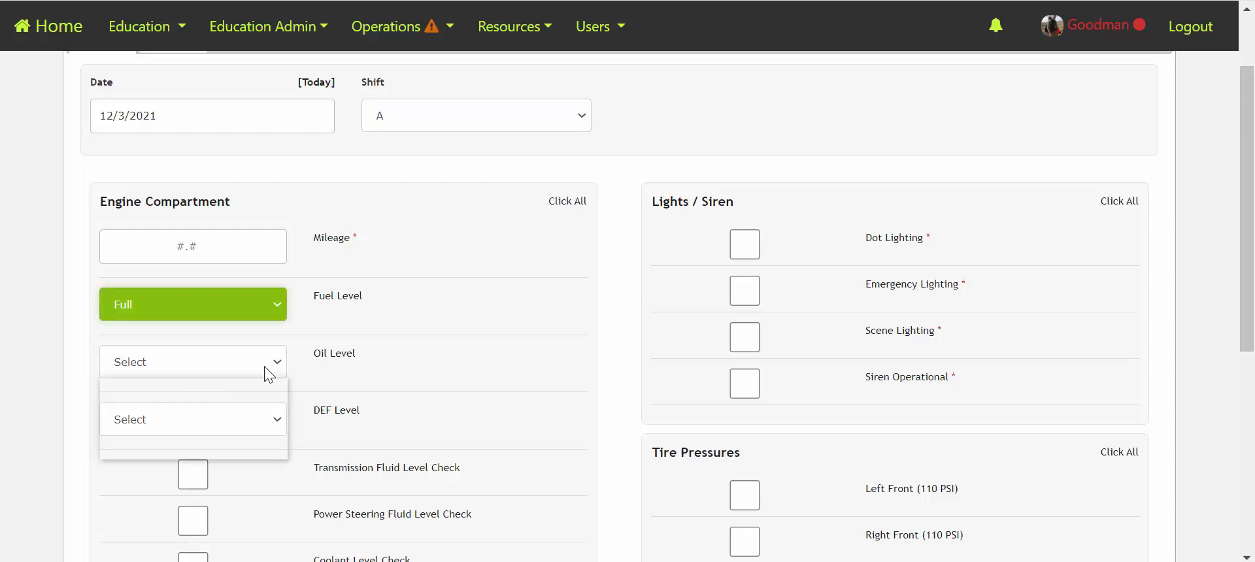
pyautogui.click(252, 413)
pyautogui.scroll(-1, 454, 366)
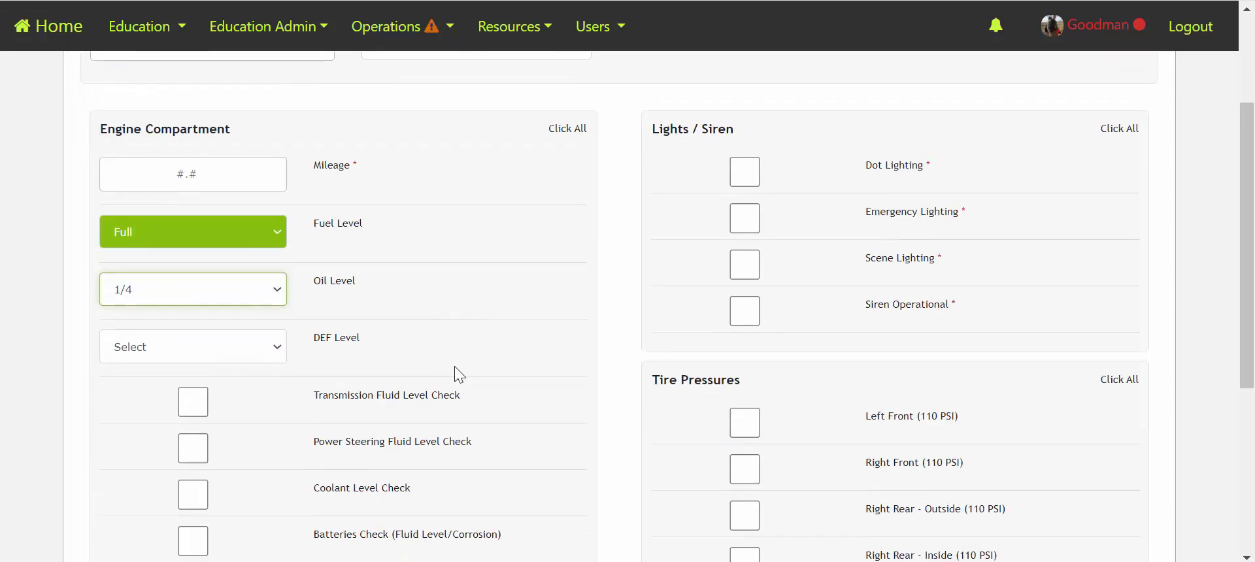
pyautogui.click(196, 377)
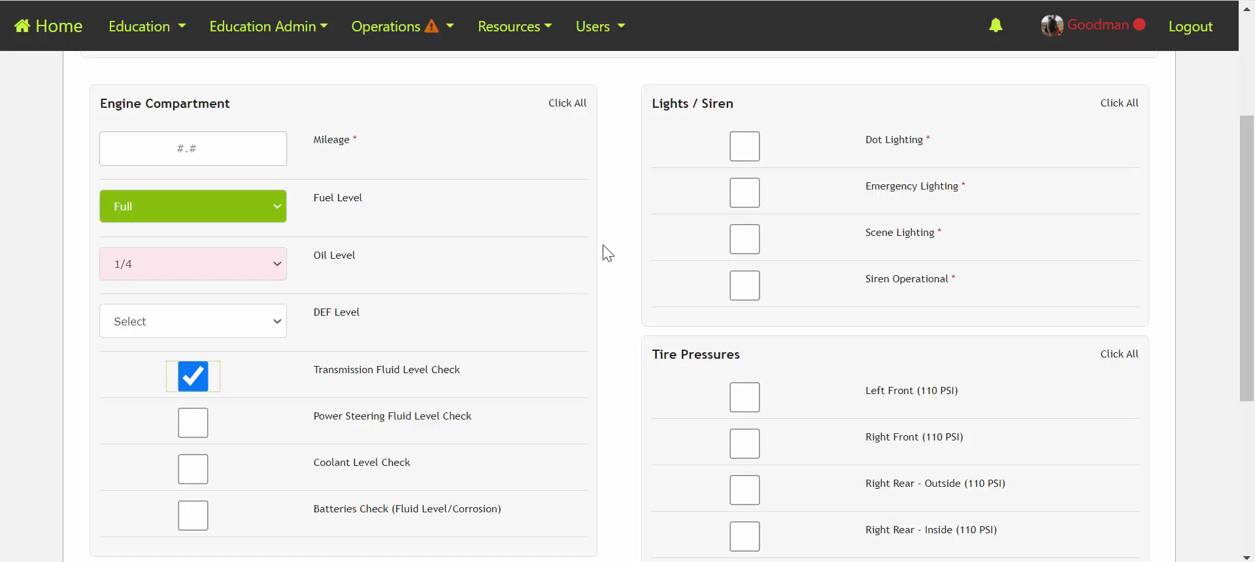
# Review the checklist's Page 2 oxygen choices without picking one, then return to Page 1.
pyautogui.scroll(-2, 605, 253)
pyautogui.scroll(-3, 618, 307)
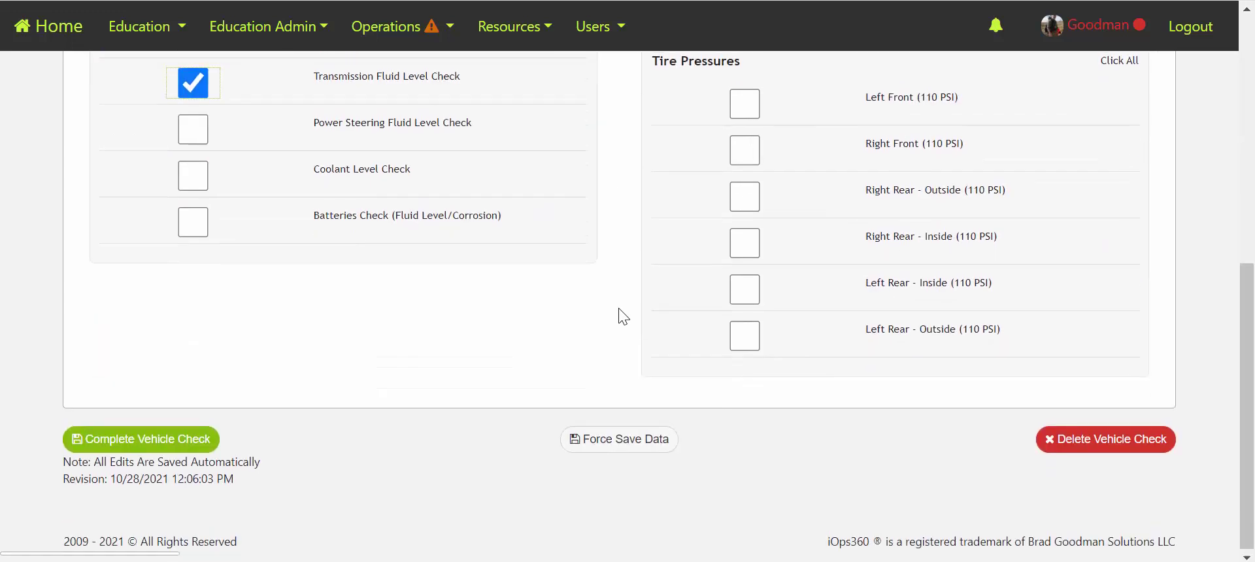
pyautogui.scroll(7, 622, 316)
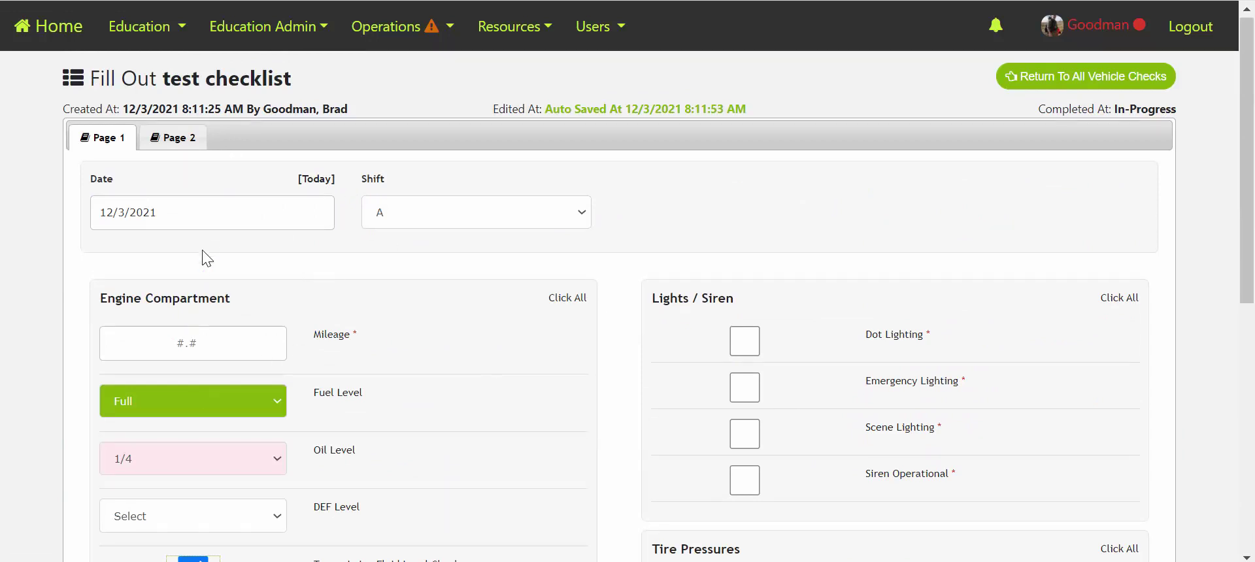
pyautogui.click(180, 143)
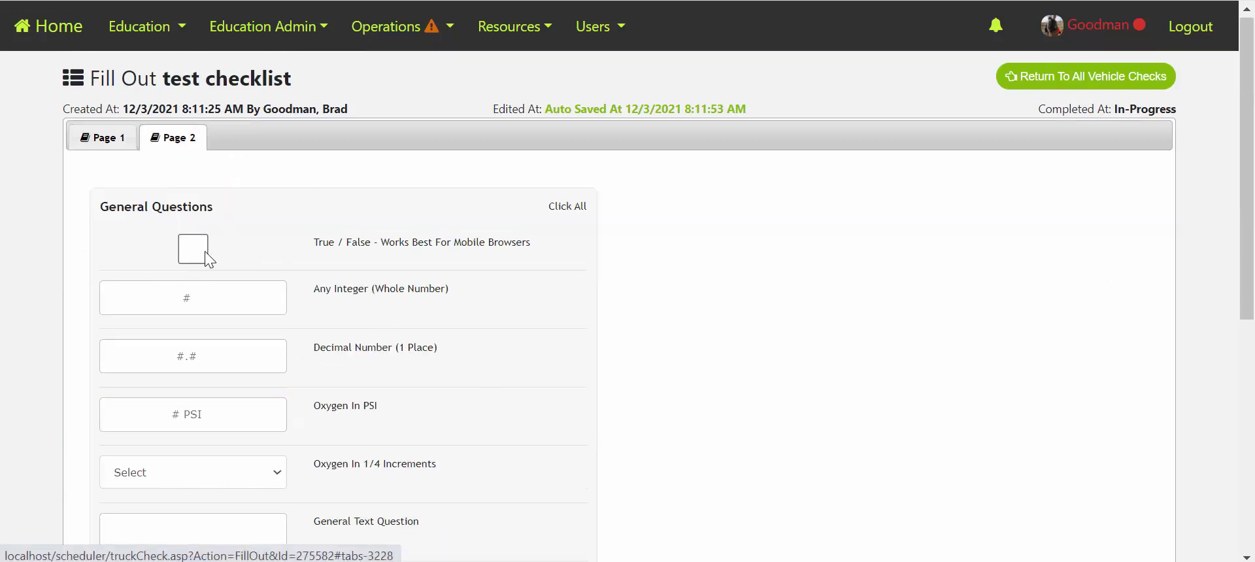
pyautogui.click(230, 479)
pyautogui.click(227, 510)
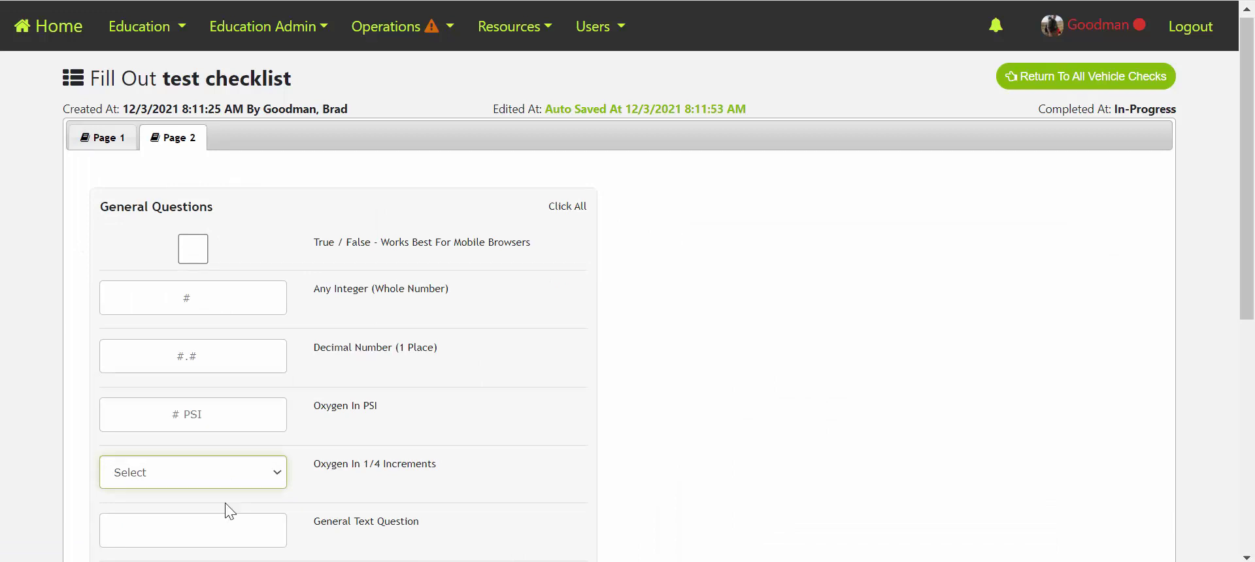
pyautogui.scroll(-5, 227, 510)
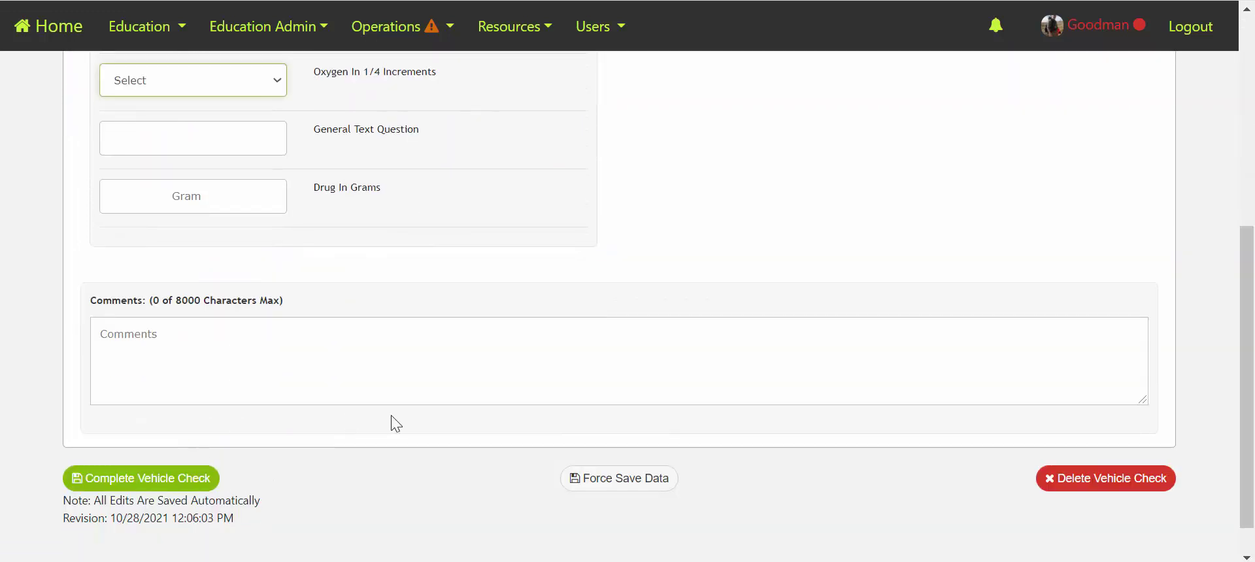
pyautogui.scroll(5, 311, 345)
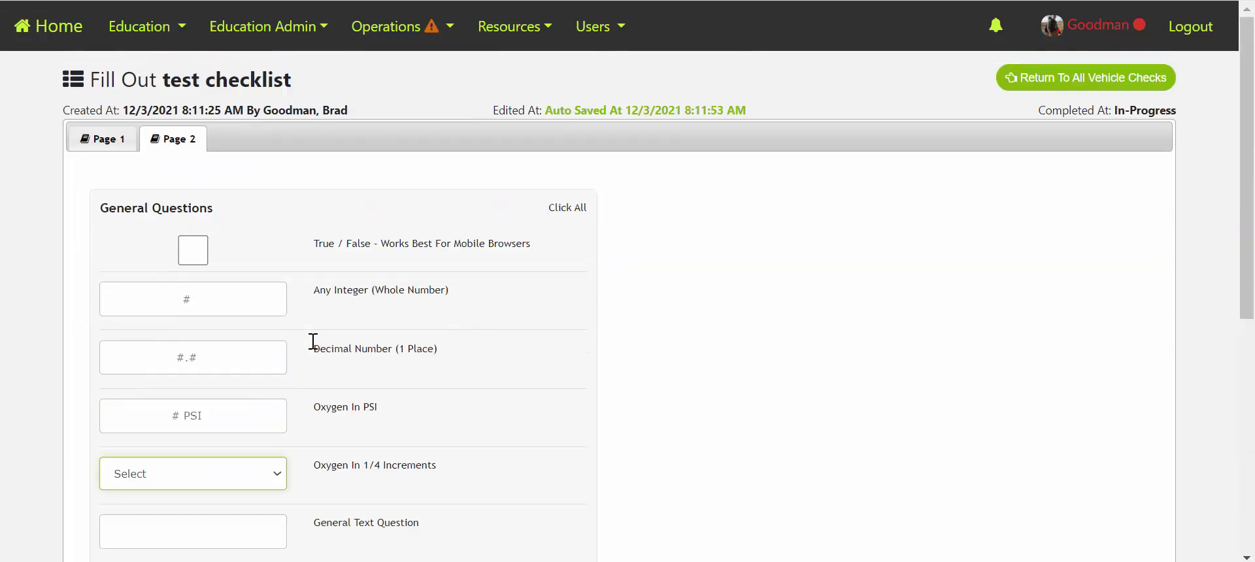
pyautogui.click(104, 141)
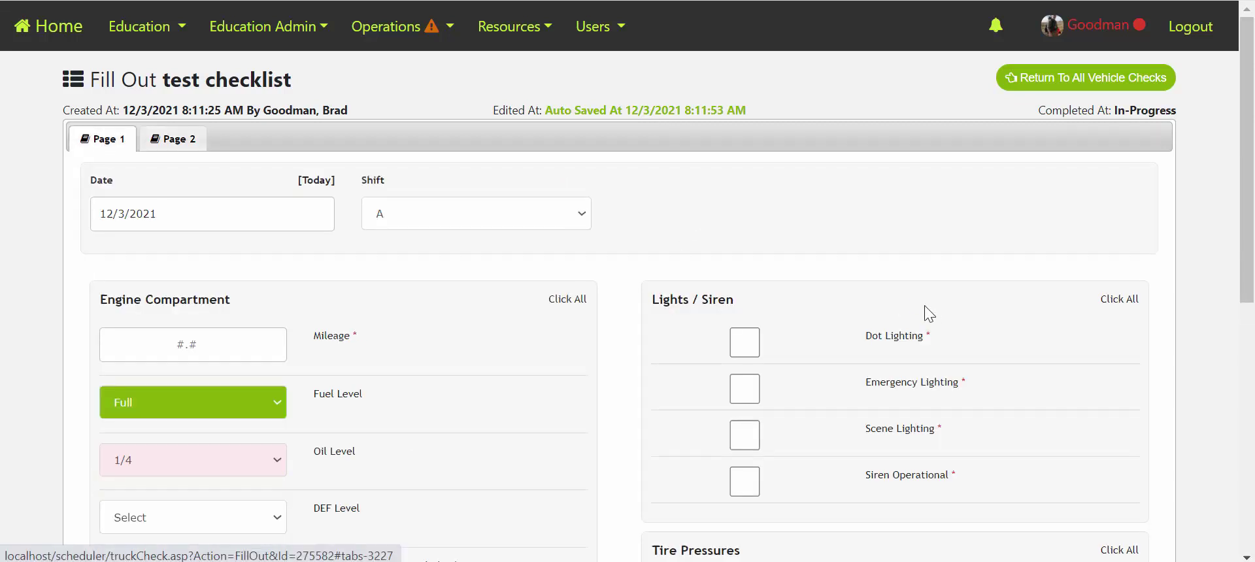
pyautogui.scroll(-4, 695, 259)
# Leave the auto-saved test checklist in progress and go to the Home dashboard.
pyautogui.scroll(4, 694, 258)
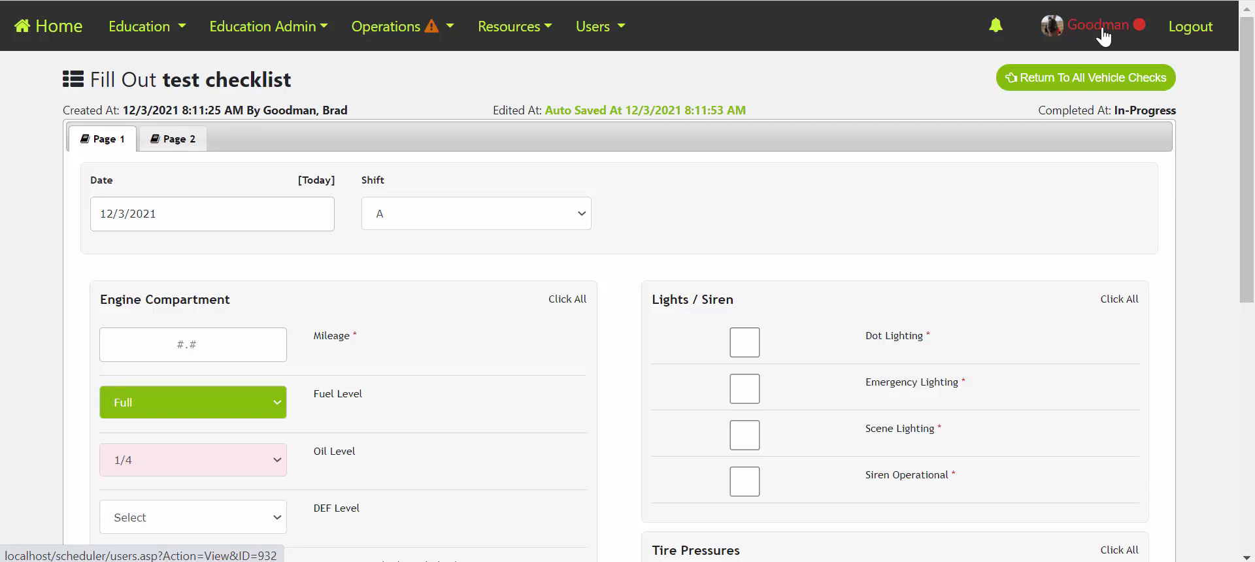
pyautogui.click(58, 32)
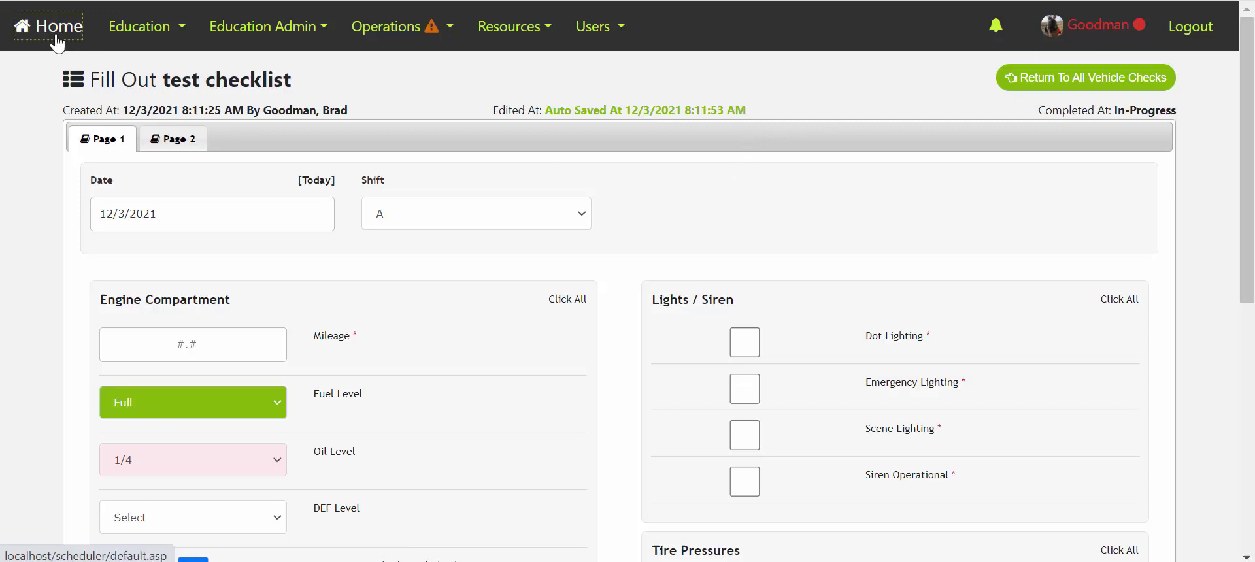